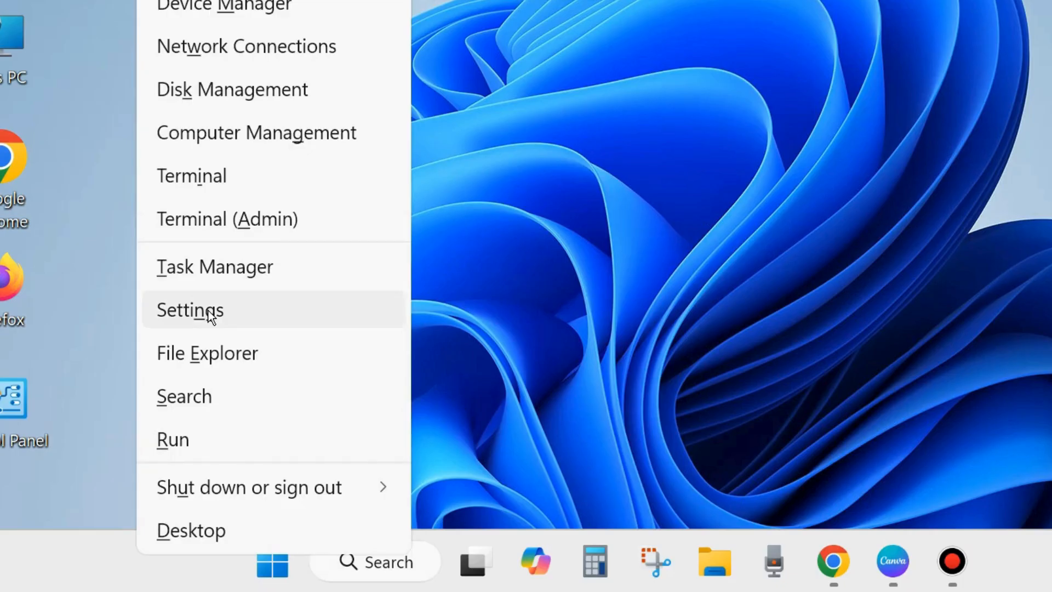
Step: Open Windows Settings and go to the list of installed apps
left_click(209, 315)
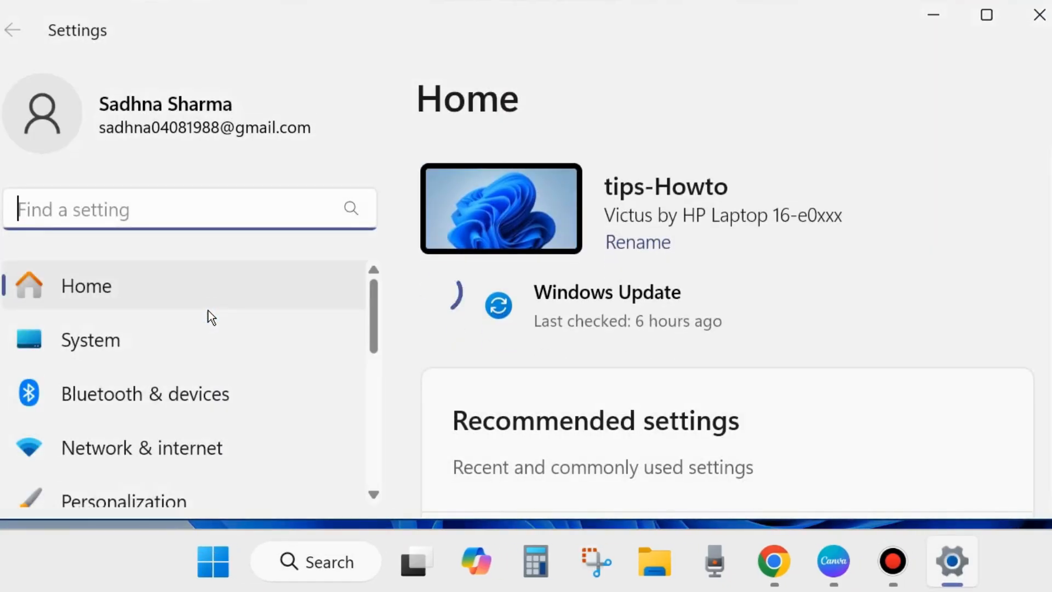
scroll(166, 361, "down", 3)
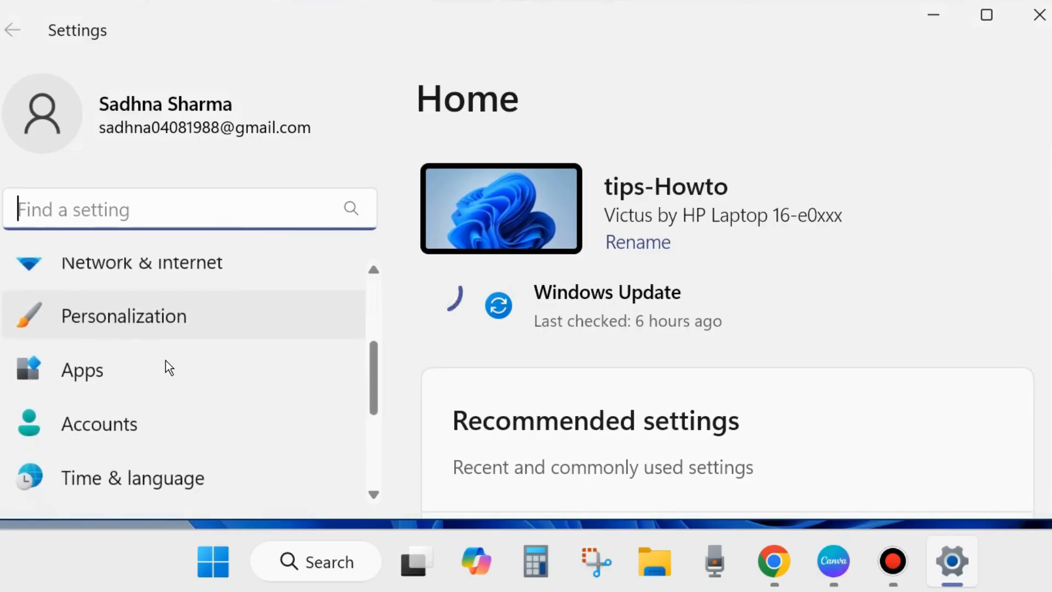
left_click(83, 375)
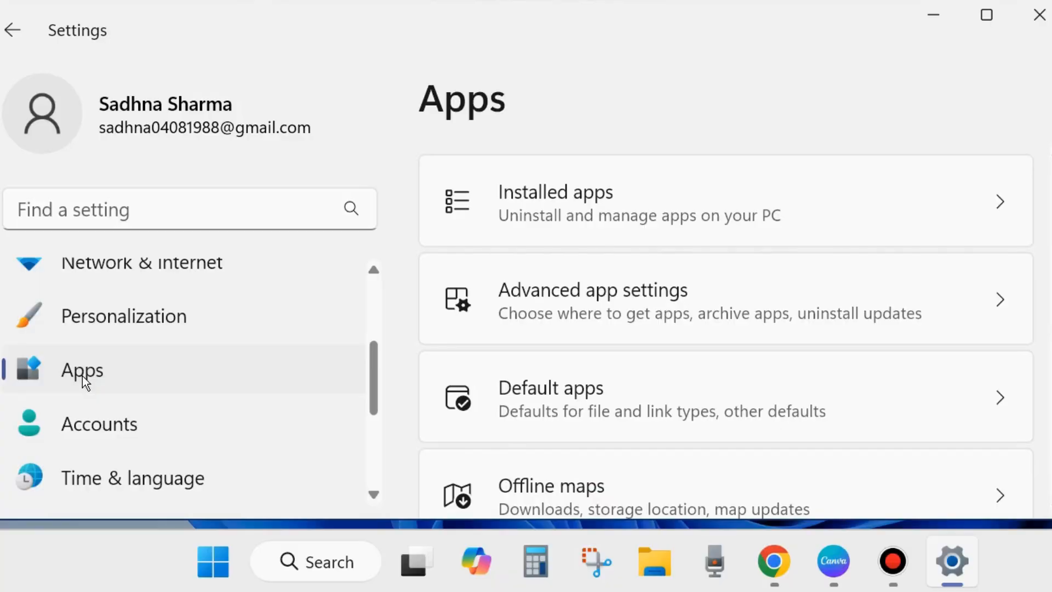
scroll(793, 384, "down", 3)
scroll(793, 379, "up", 3)
left_click(576, 214)
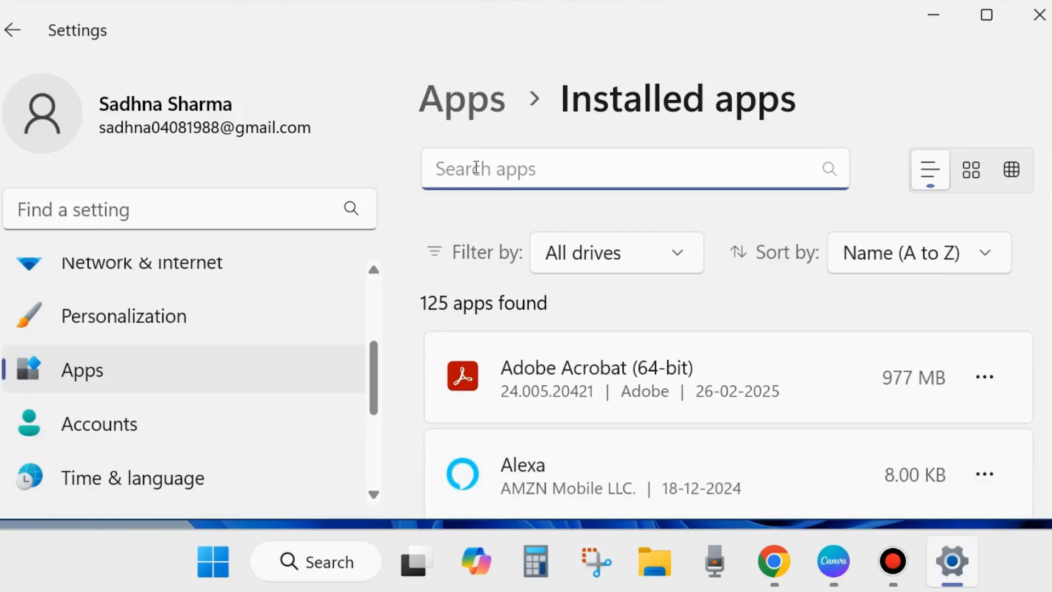
Step: Search the installed apps for "store" and look through the results and related settings
type("store")
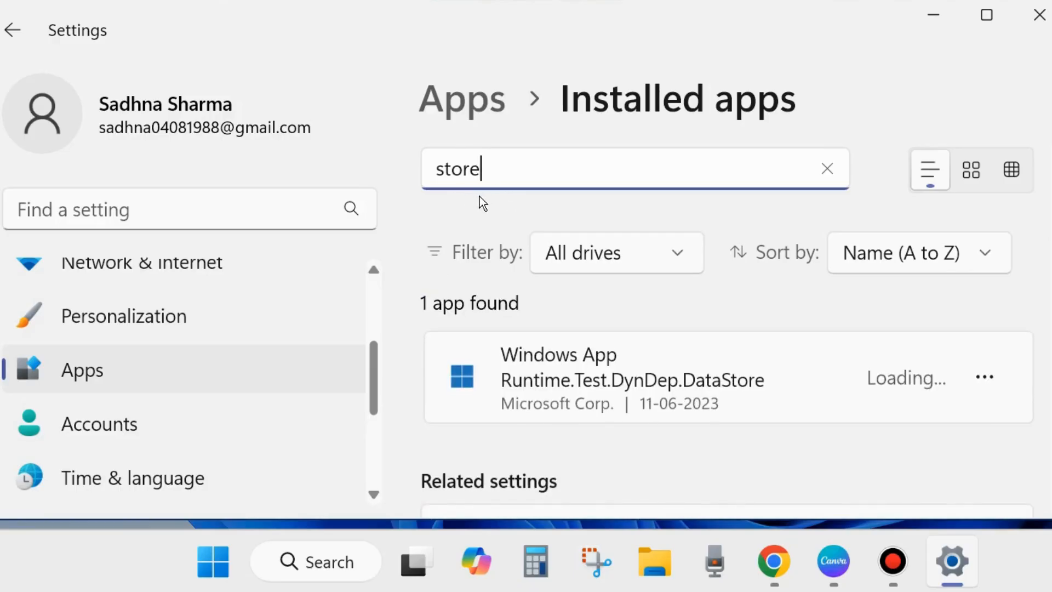
scroll(800, 362, "down", 3)
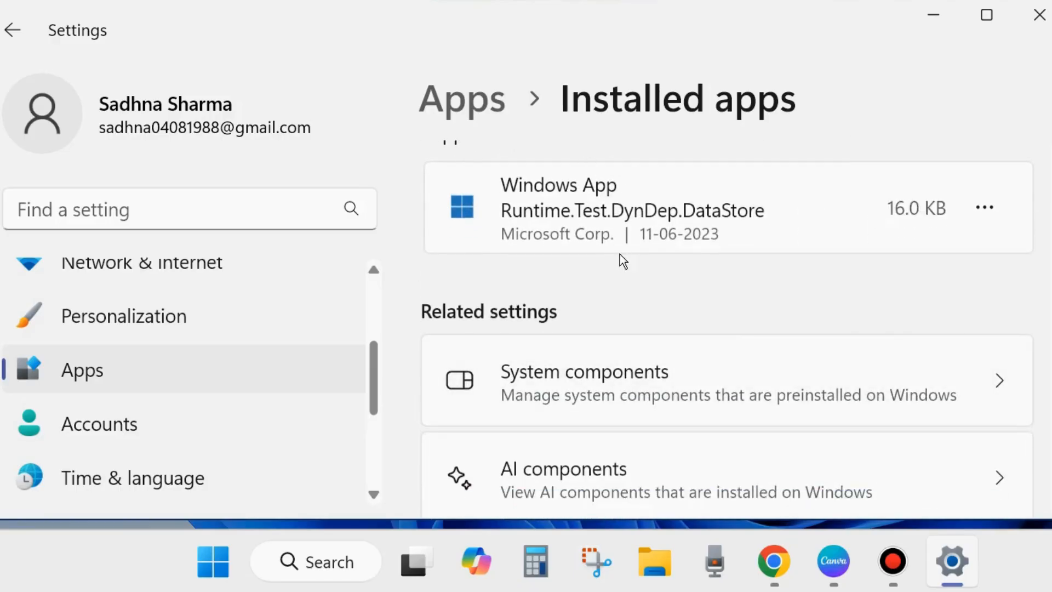
scroll(631, 279, "down", 5)
scroll(670, 381, "up", 5)
scroll(673, 384, "up", 3)
scroll(755, 363, "down", 2)
scroll(754, 375, "down", 1)
Step: Find Microsoft Store among the system components and open its advanced options
left_click(638, 332)
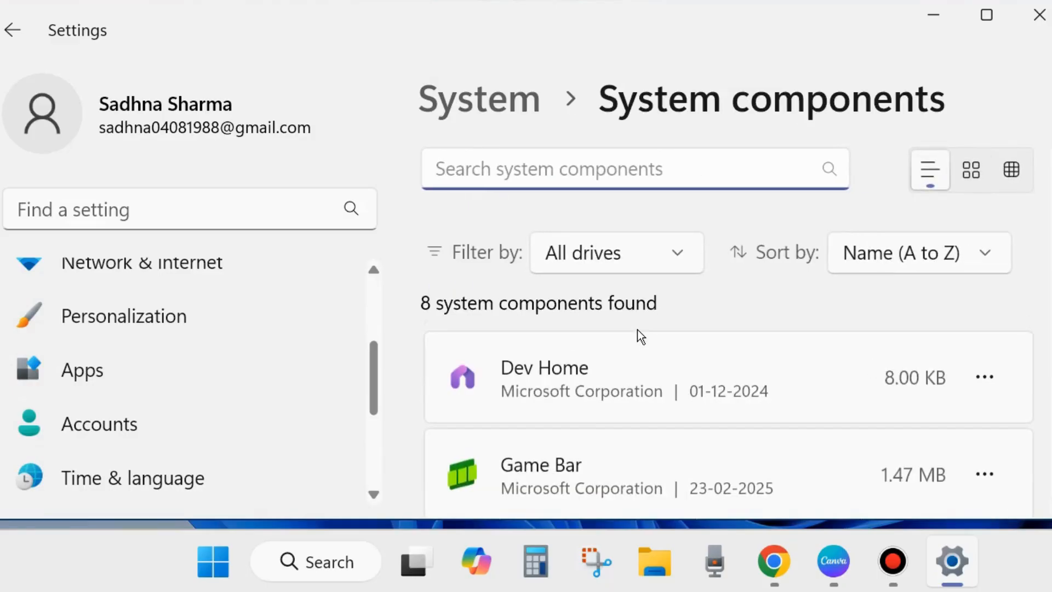
scroll(637, 330, "down", 3)
scroll(639, 392, "down", 2)
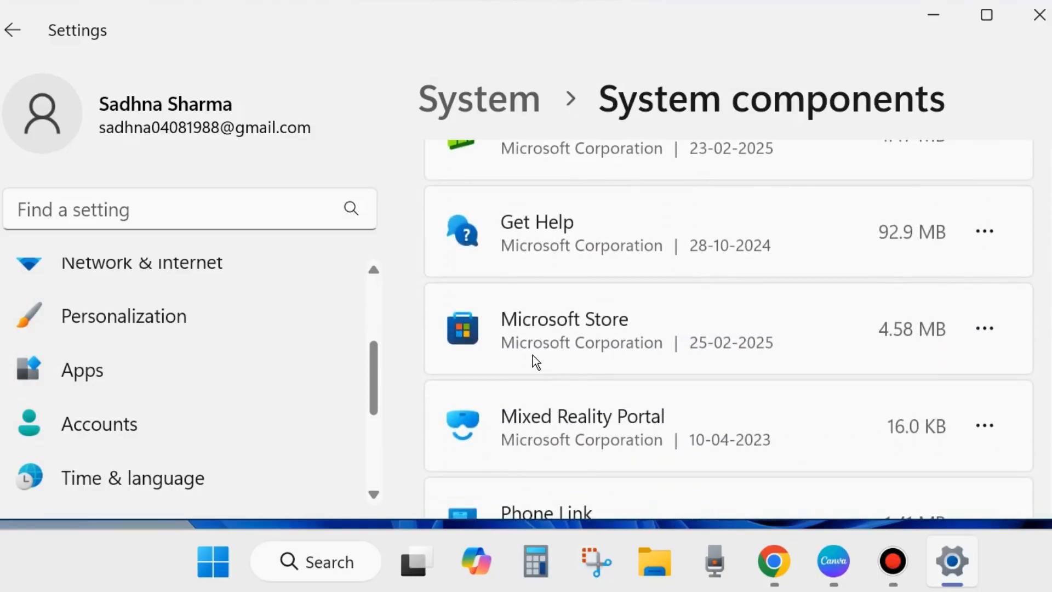
left_click(983, 328)
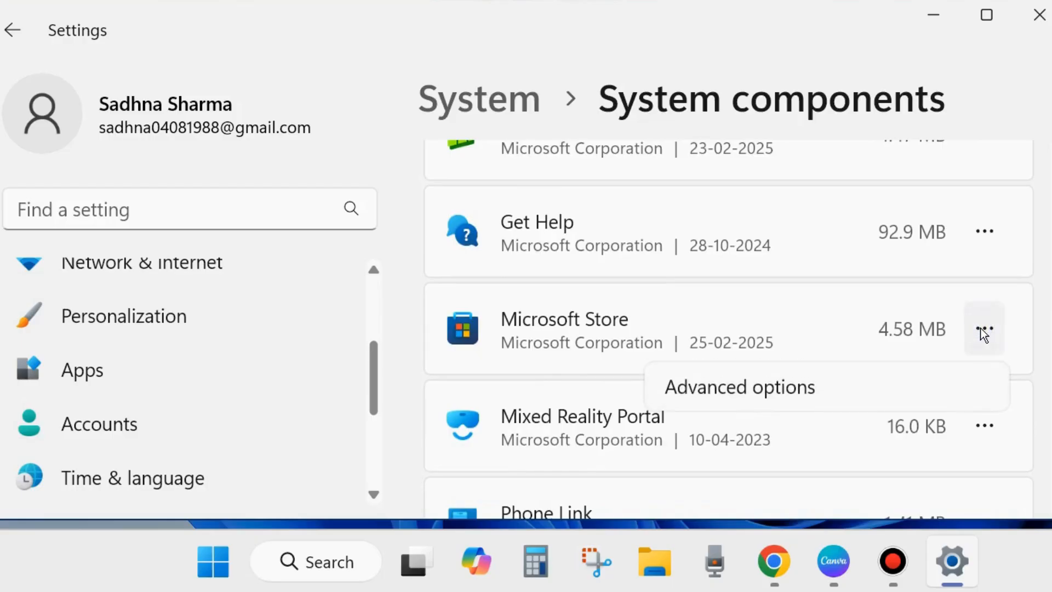
left_click(729, 391)
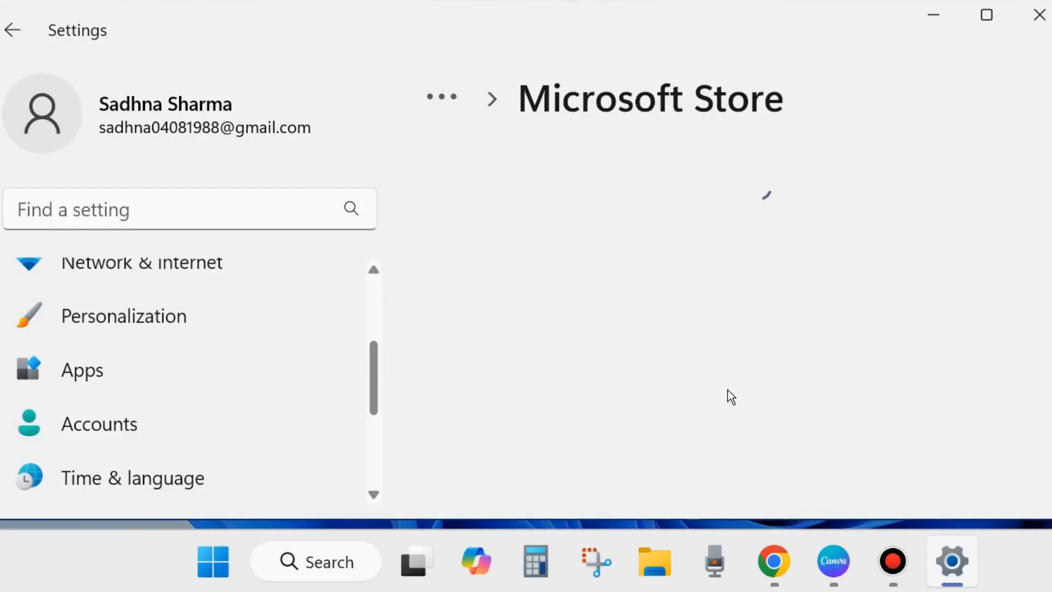
Step: Repair the Microsoft Store component without affecting its data
scroll(729, 392, "down", 7)
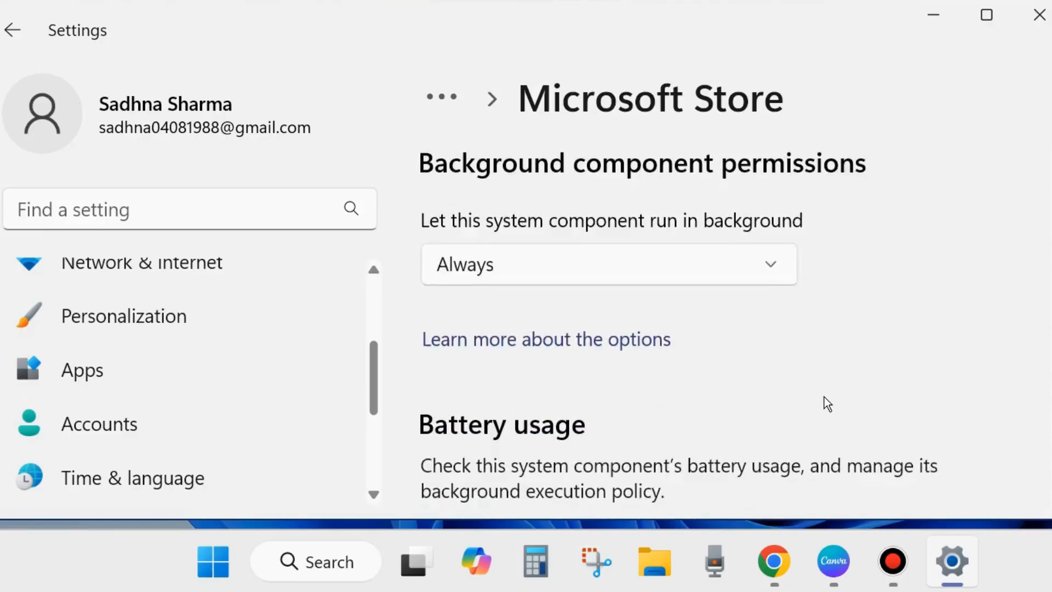
scroll(828, 404, "down", 10)
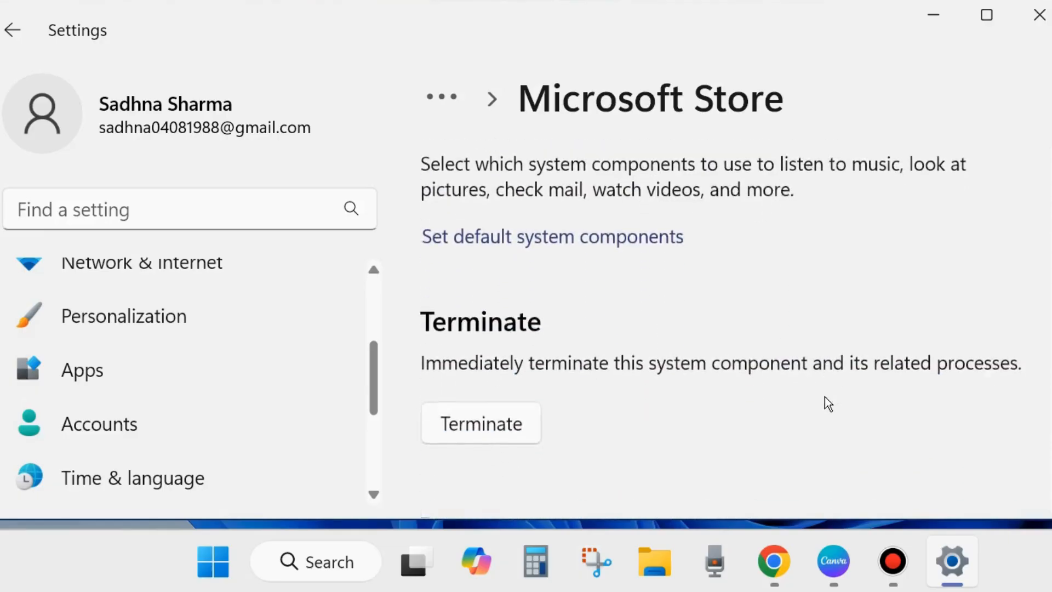
scroll(824, 397, "down", 3)
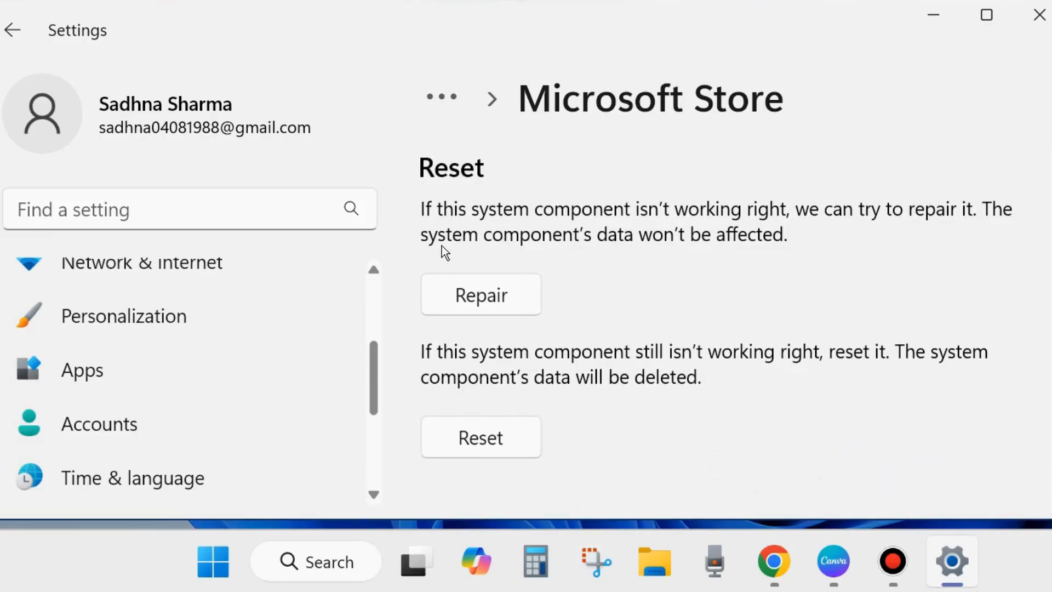
left_click(470, 296)
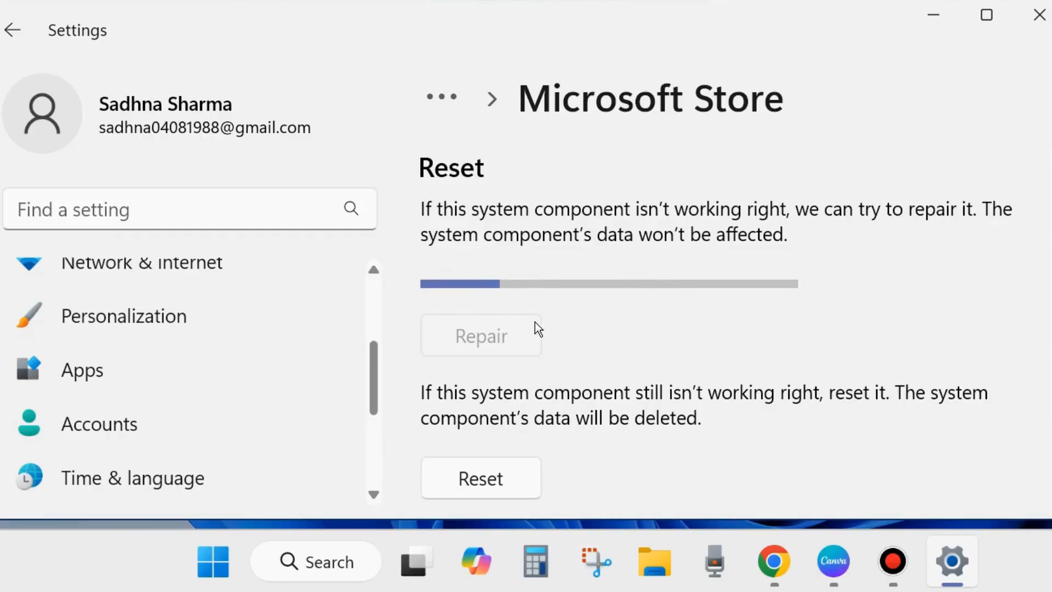
Step: Reset the Microsoft Store component, agreeing to the deletion of its data, and close Settings
scroll(542, 331, "down", 2)
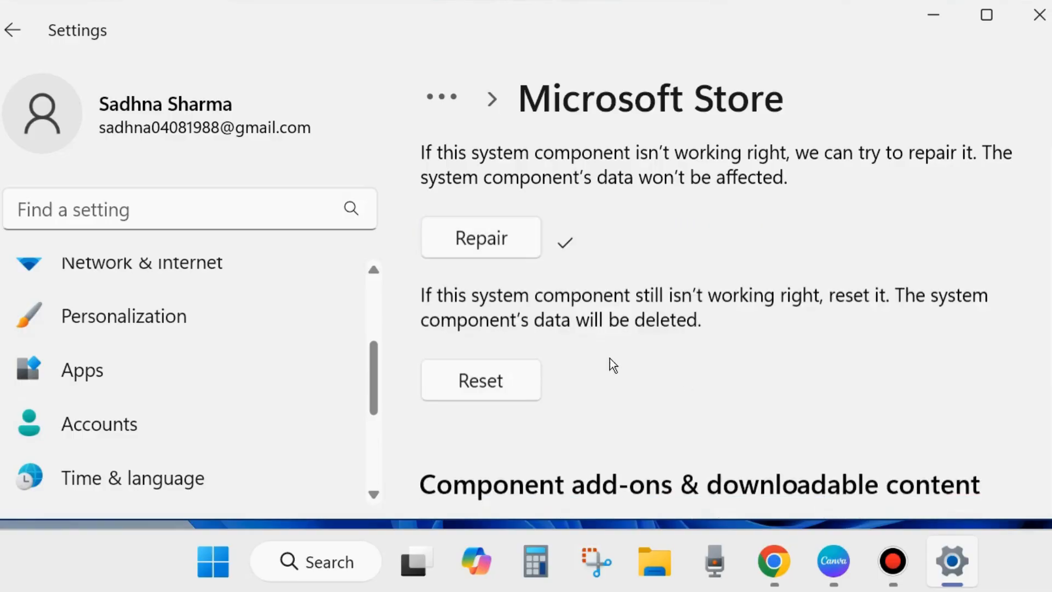
left_click(483, 387)
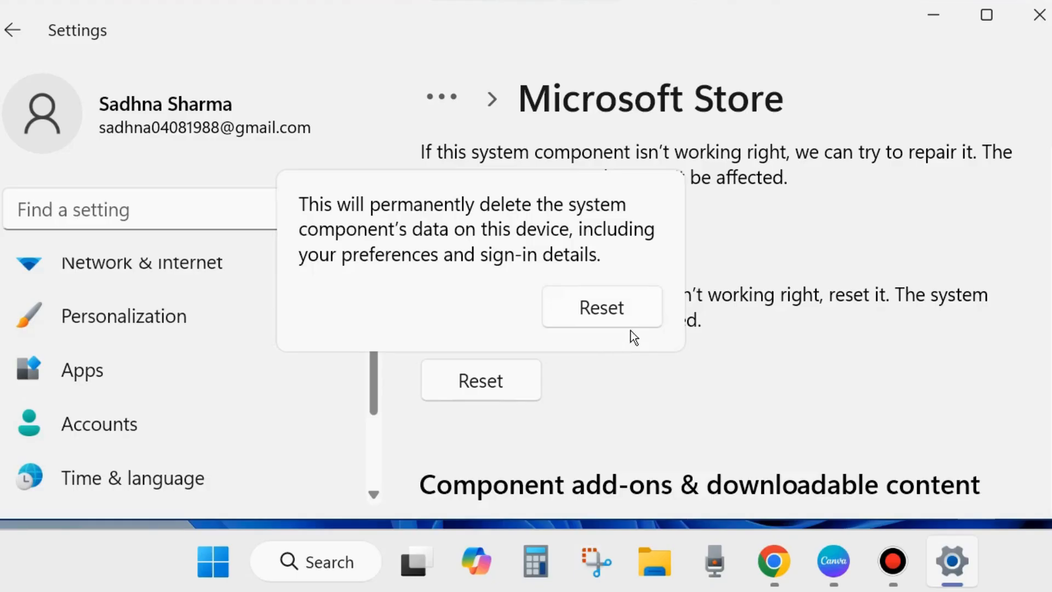
left_click(595, 305)
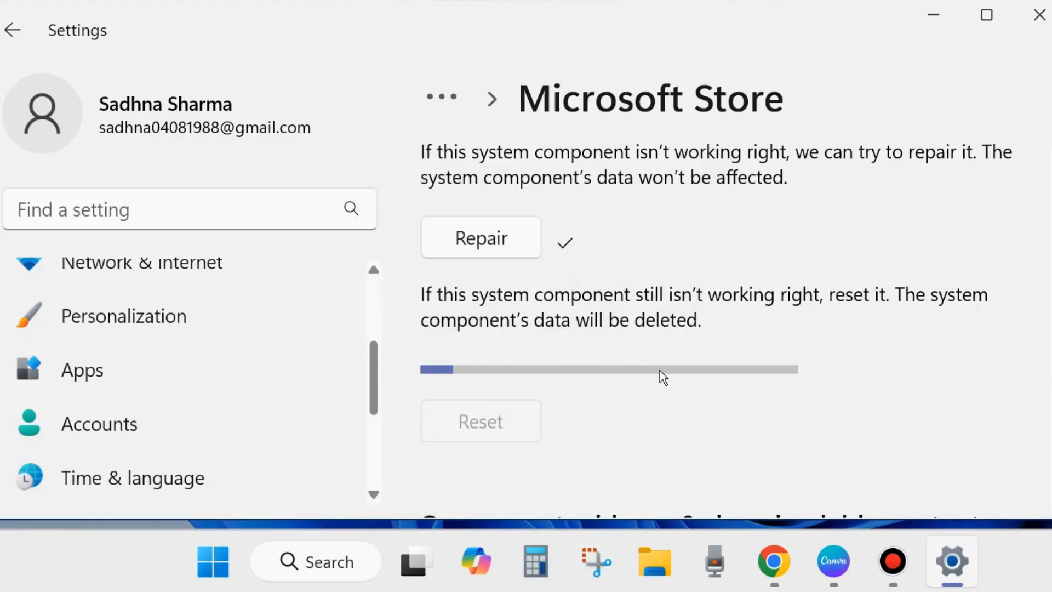
scroll(660, 371, "down", 3)
scroll(660, 371, "down", 4)
scroll(659, 371, "up", 3)
scroll(658, 394, "up", 4)
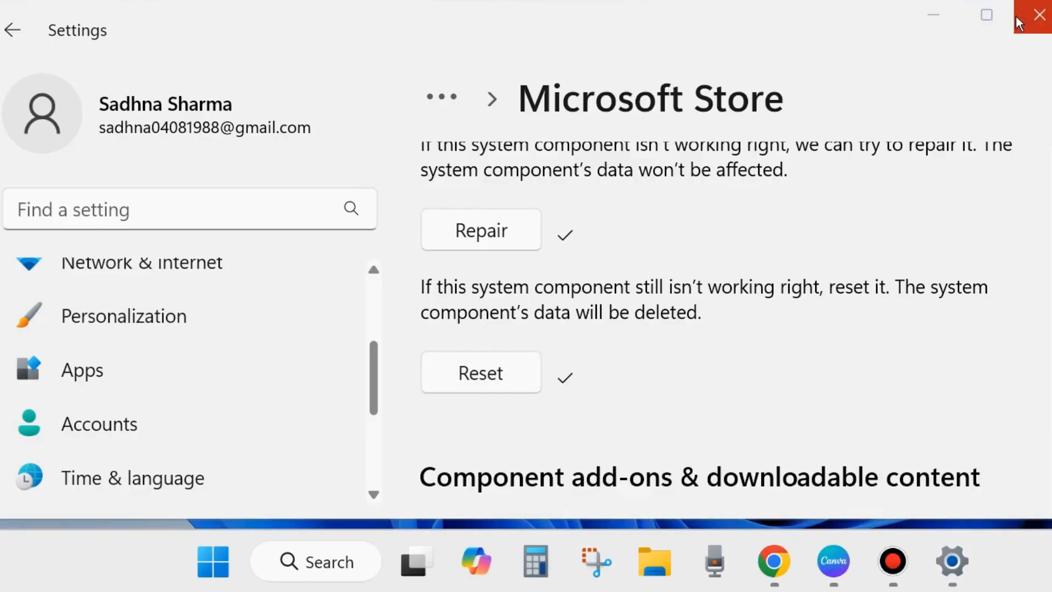
left_click(1040, 15)
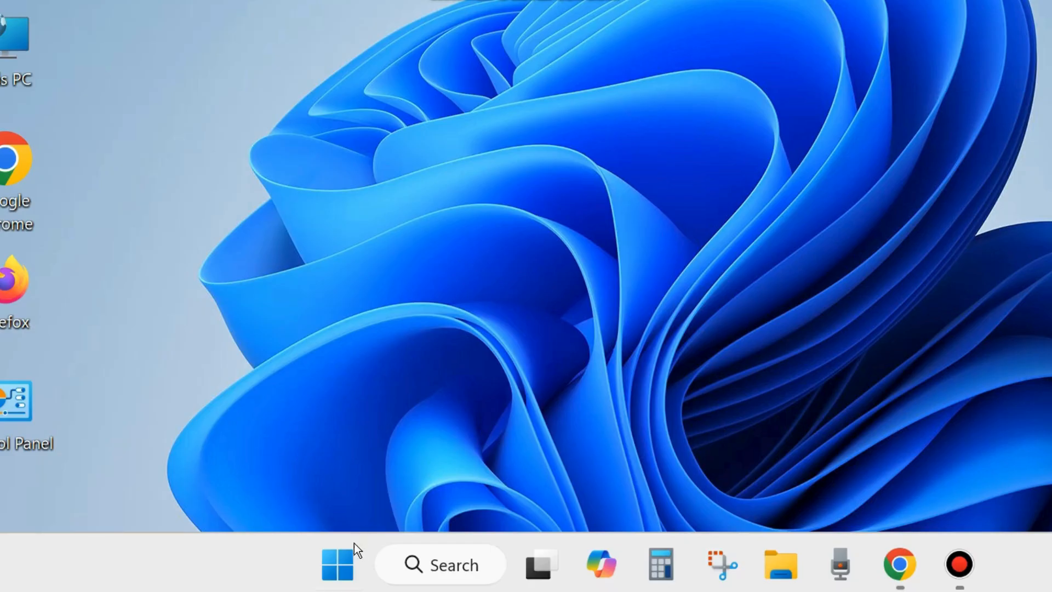
Step: Run wsreset.exe from the Run dialog to reset the Store cache, and minimize the Microsoft Store window
right_click(333, 567)
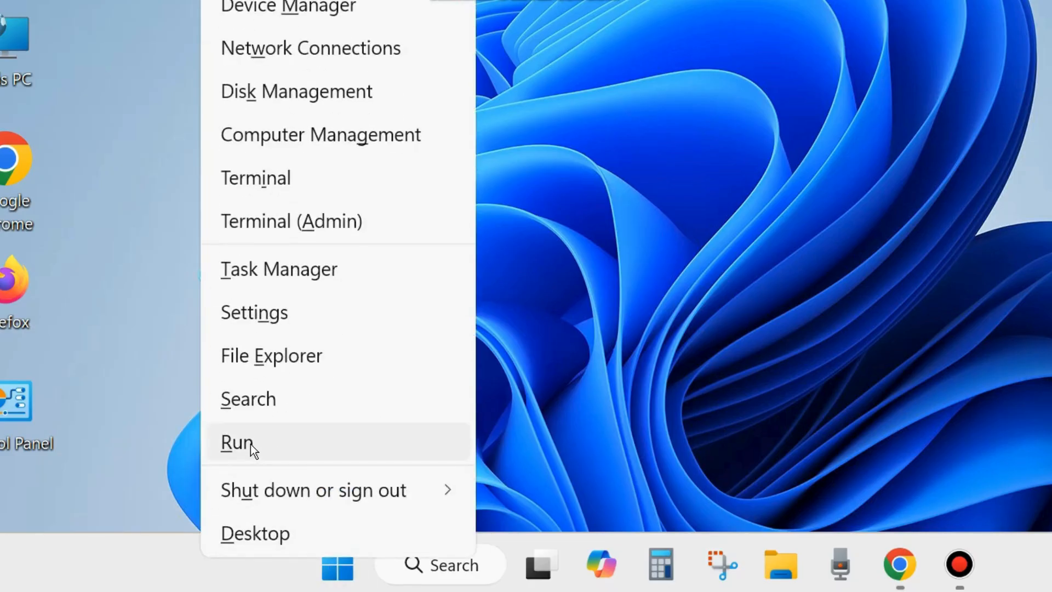
left_click(250, 445)
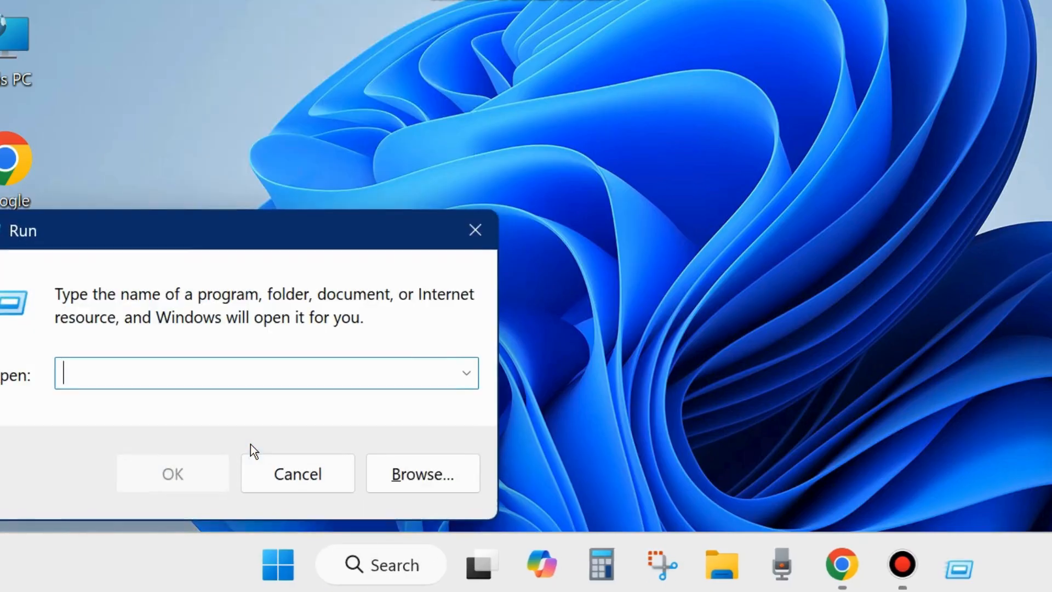
left_click_drag(193, 224, 473, 125)
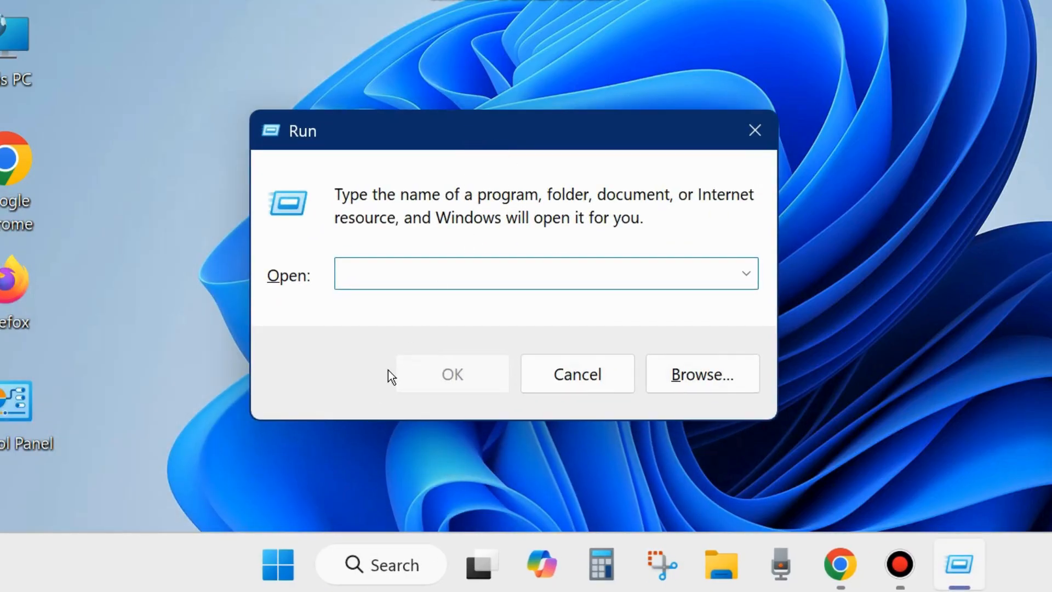
type("wsre")
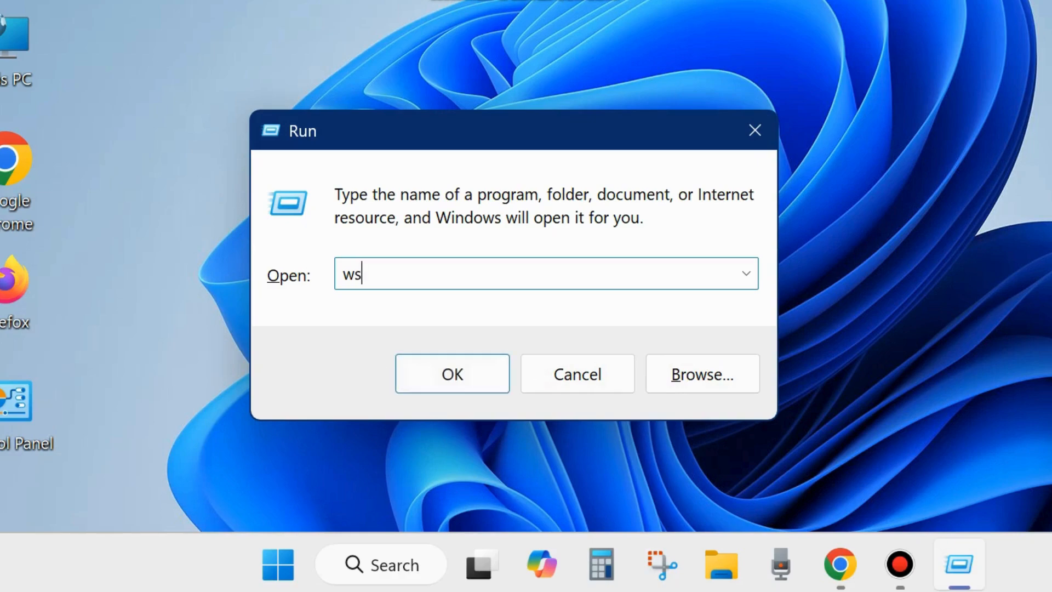
type("set.exe")
left_click(455, 379)
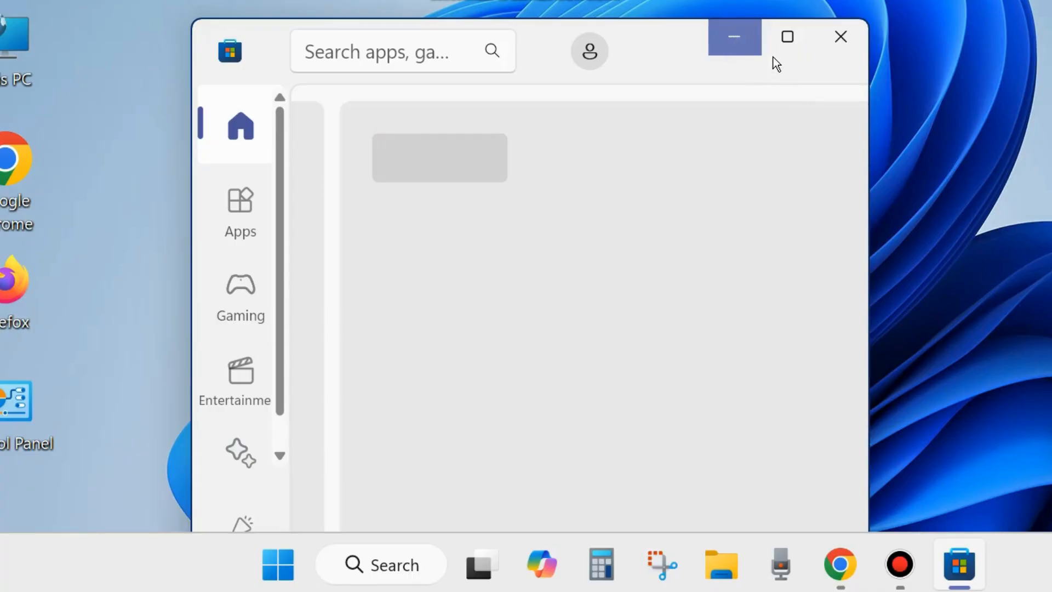
left_click(734, 39)
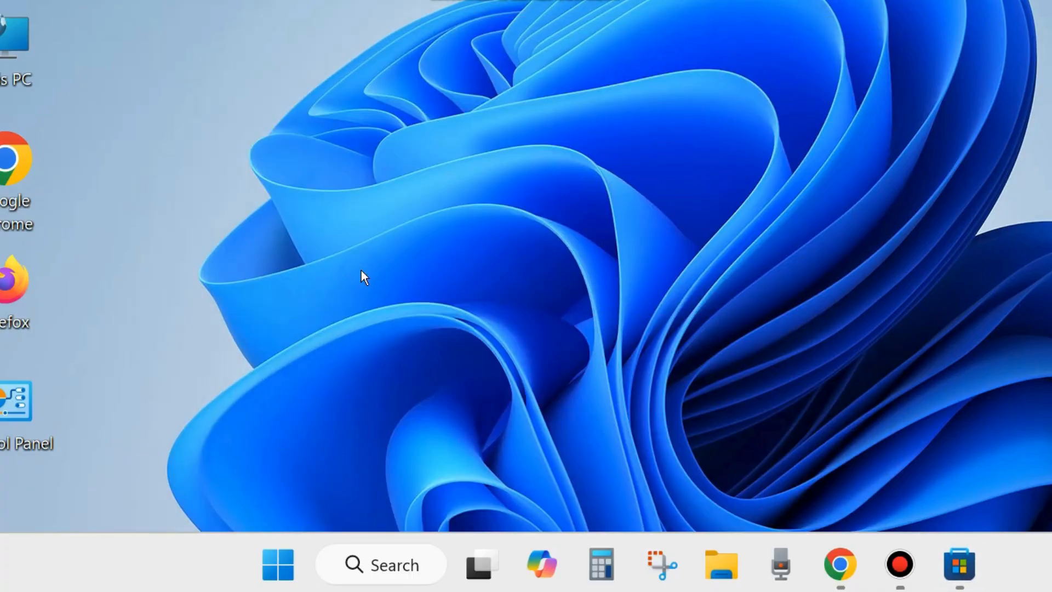
Step: Try to bring Microsoft Store back up from its minimized state, and end its task
right_click(361, 270)
left_click(454, 11)
left_click(963, 559)
right_click(957, 565)
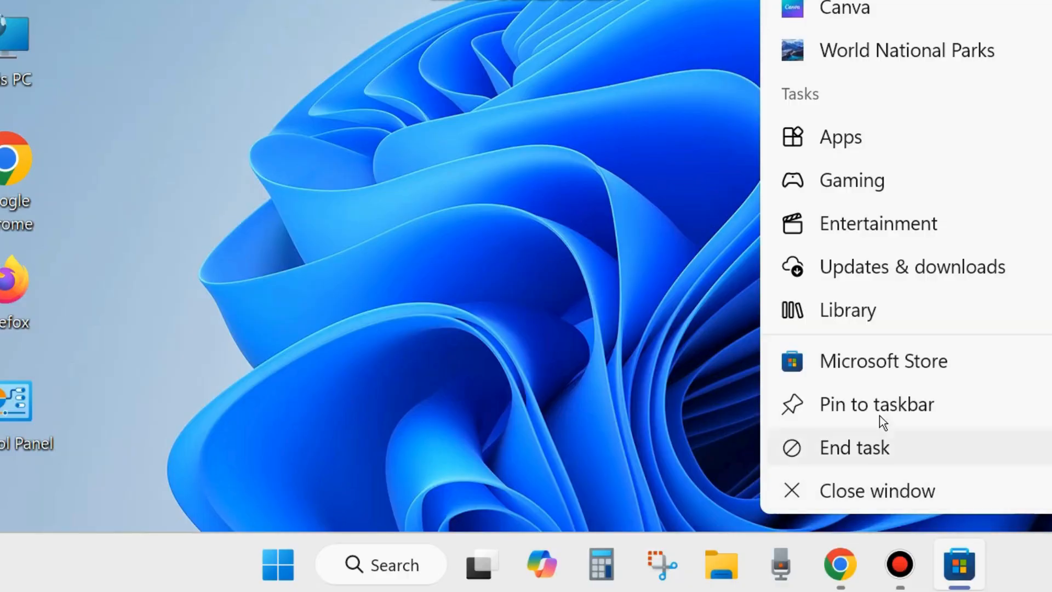
left_click(873, 365)
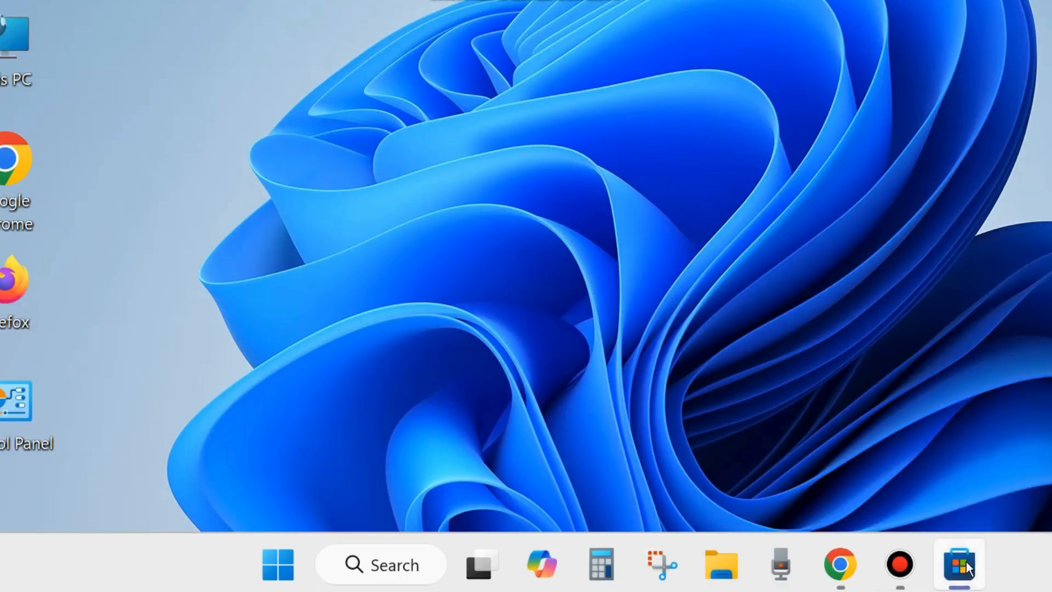
right_click(965, 562)
left_click(881, 454)
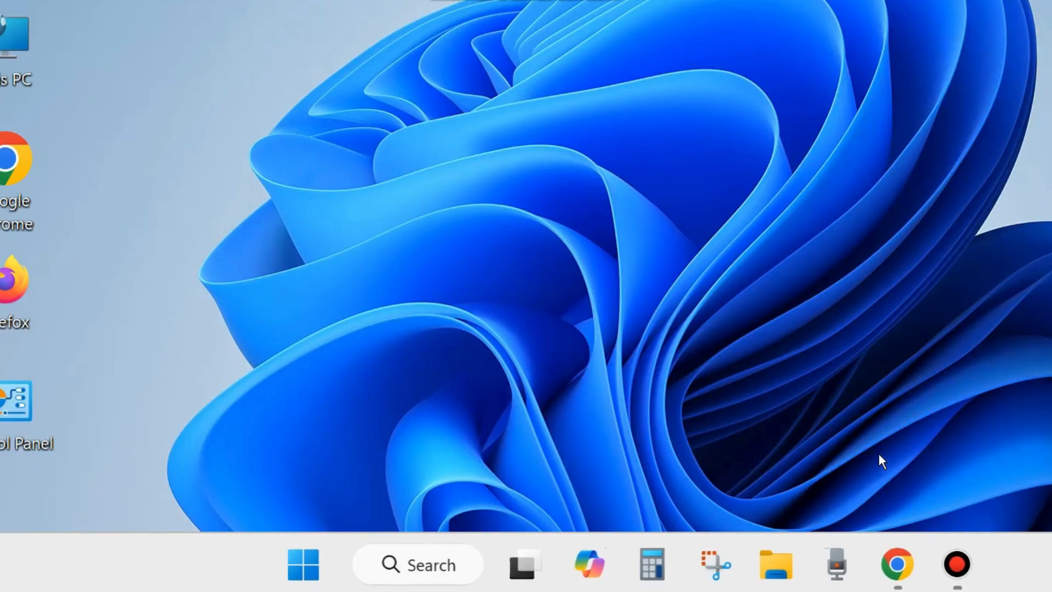
Step: Open Microsoft Store through a Windows search for "store" and check the signed-in account in its profile menu
left_click(445, 570)
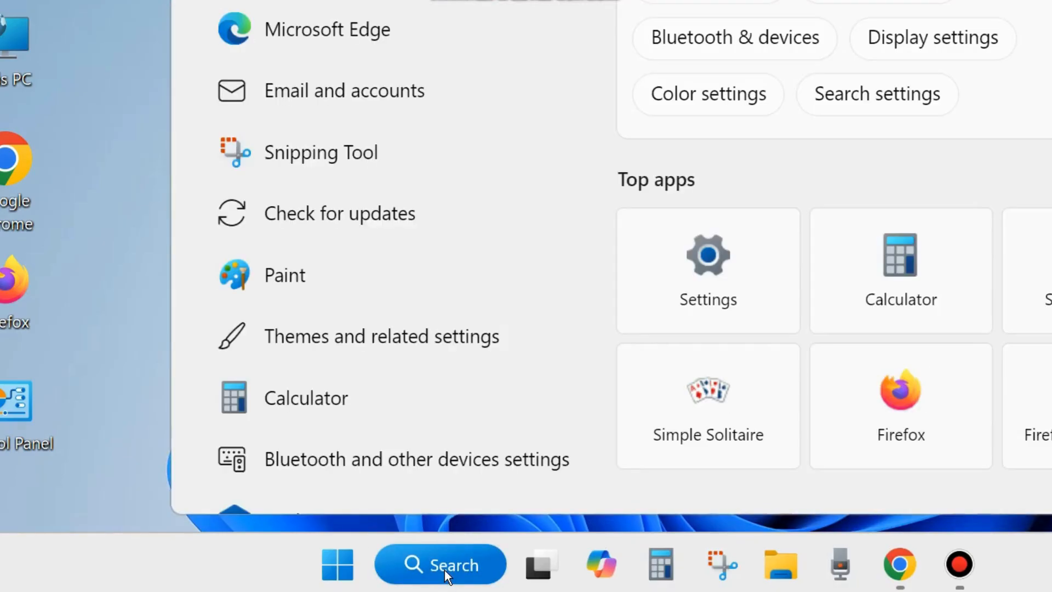
type("sto")
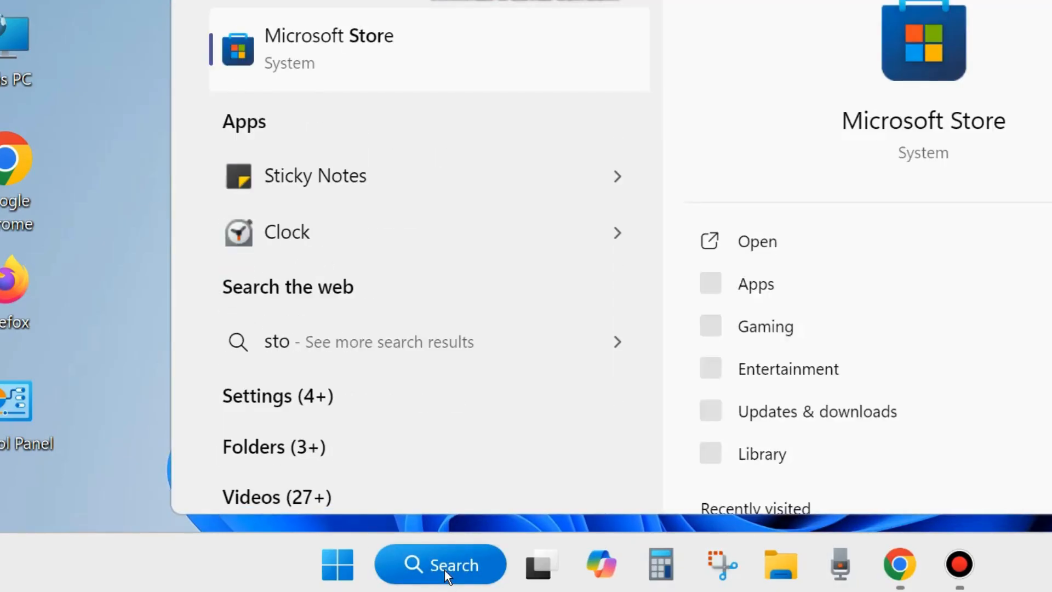
type("re")
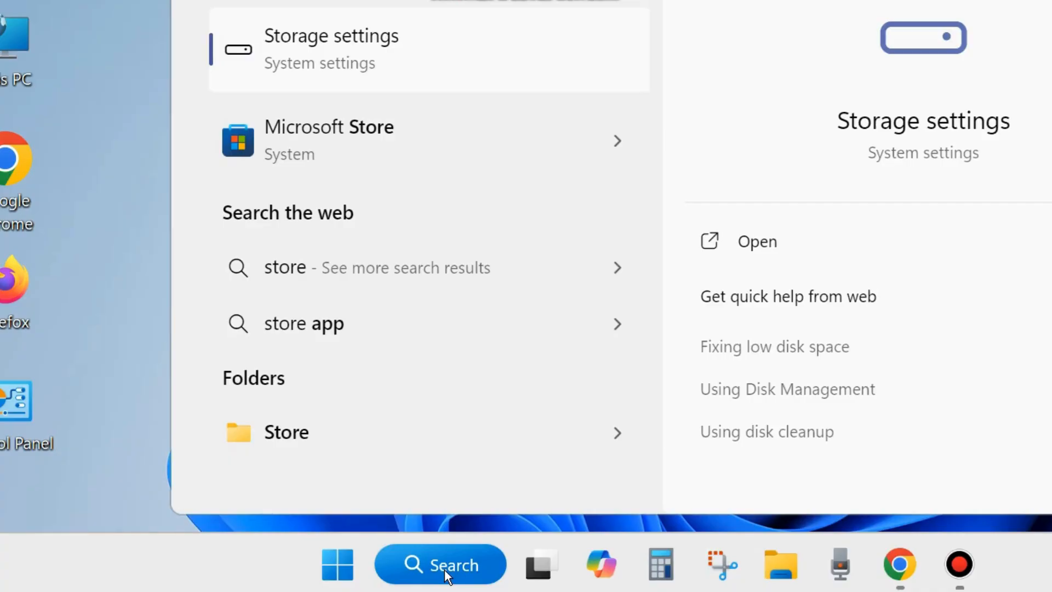
left_click(313, 132)
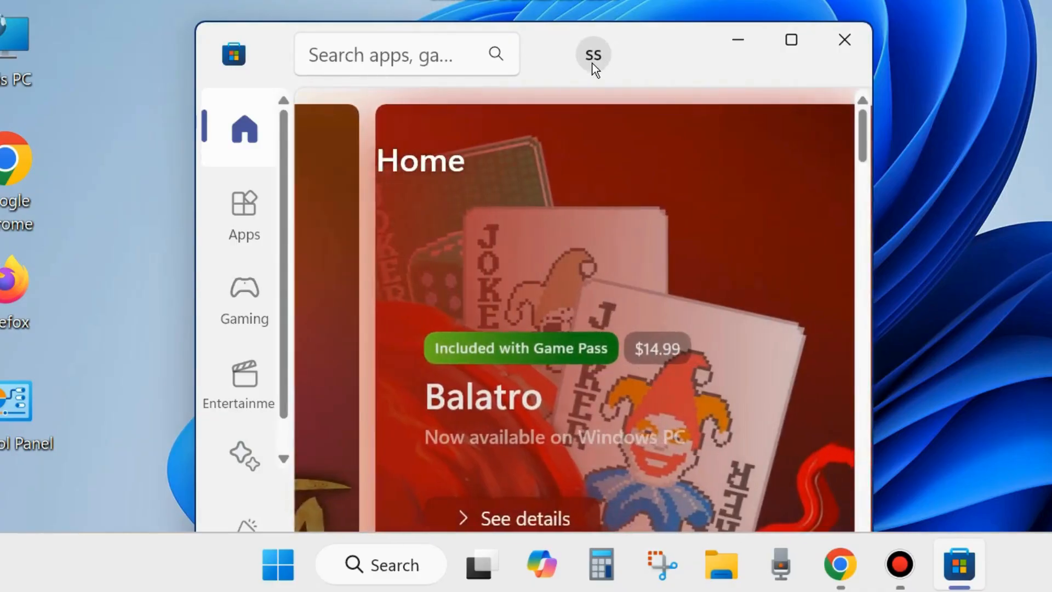
left_click(593, 56)
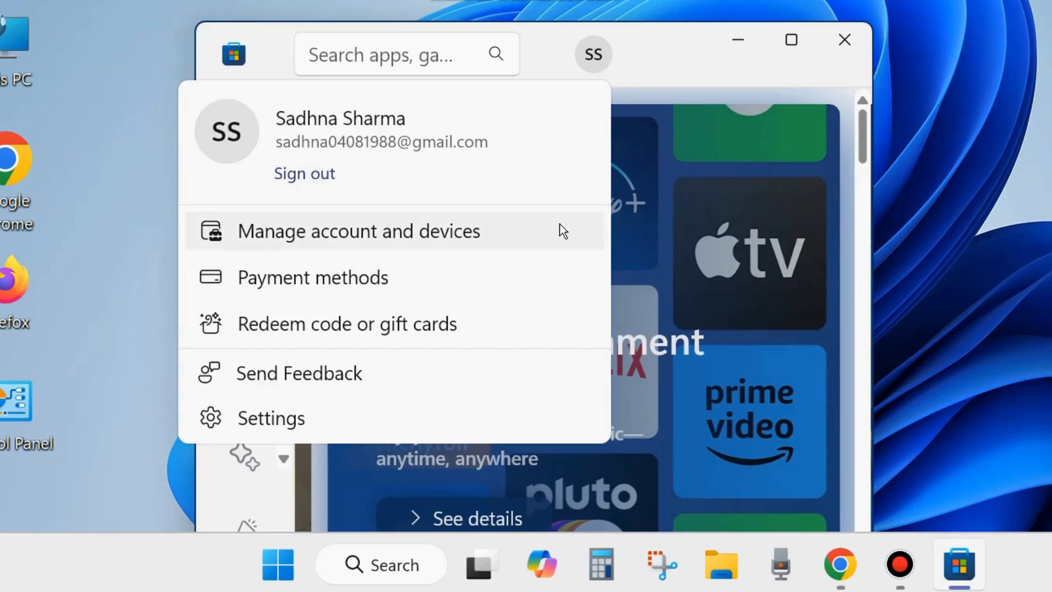
left_click(739, 40)
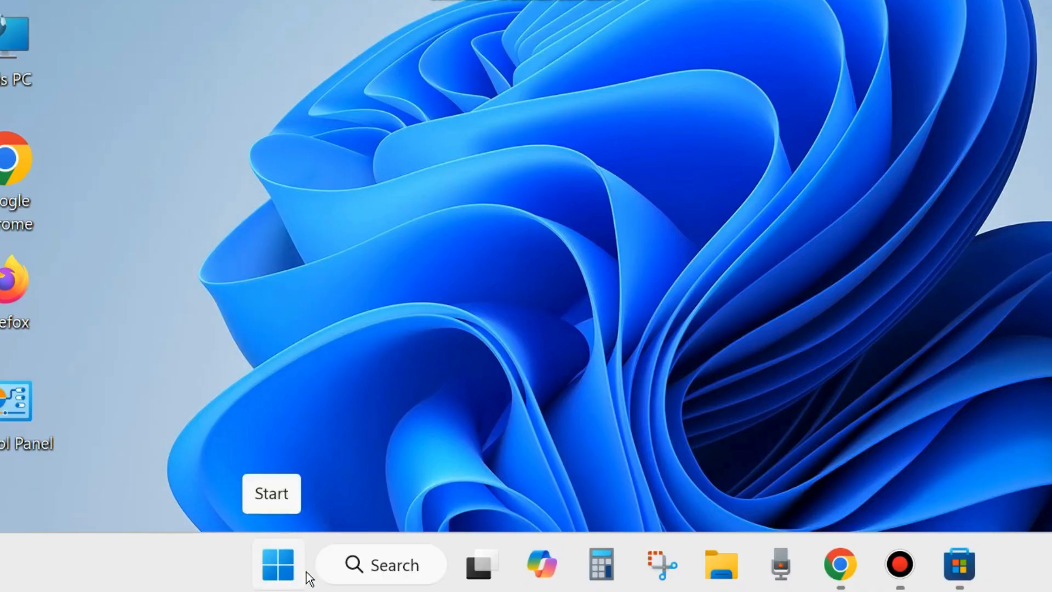
Step: Open the Microsoft Store Apps troubleshooter through a Windows search for "store trouble"
left_click(383, 575)
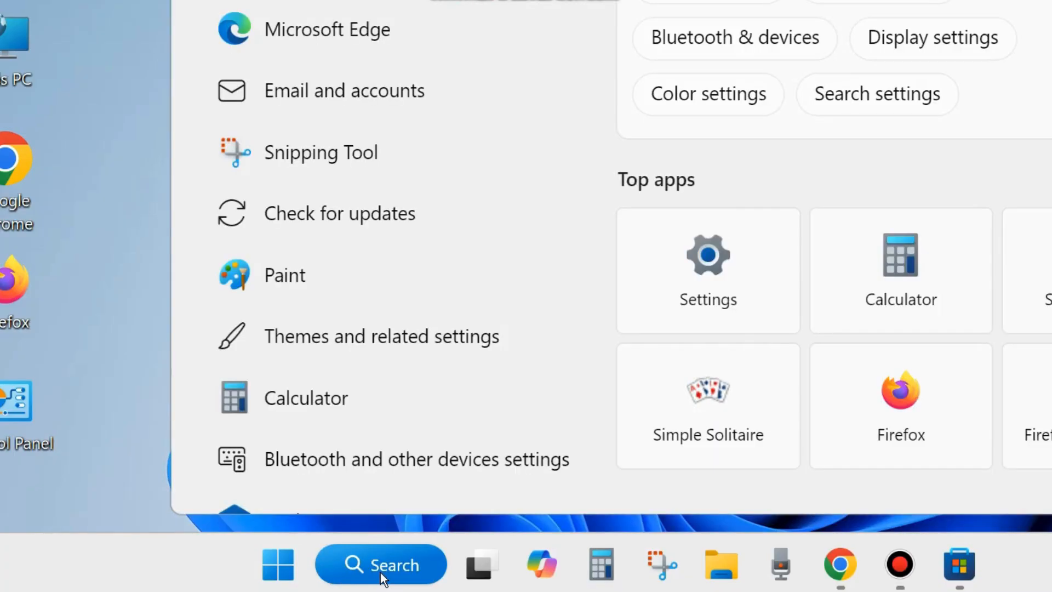
type("st")
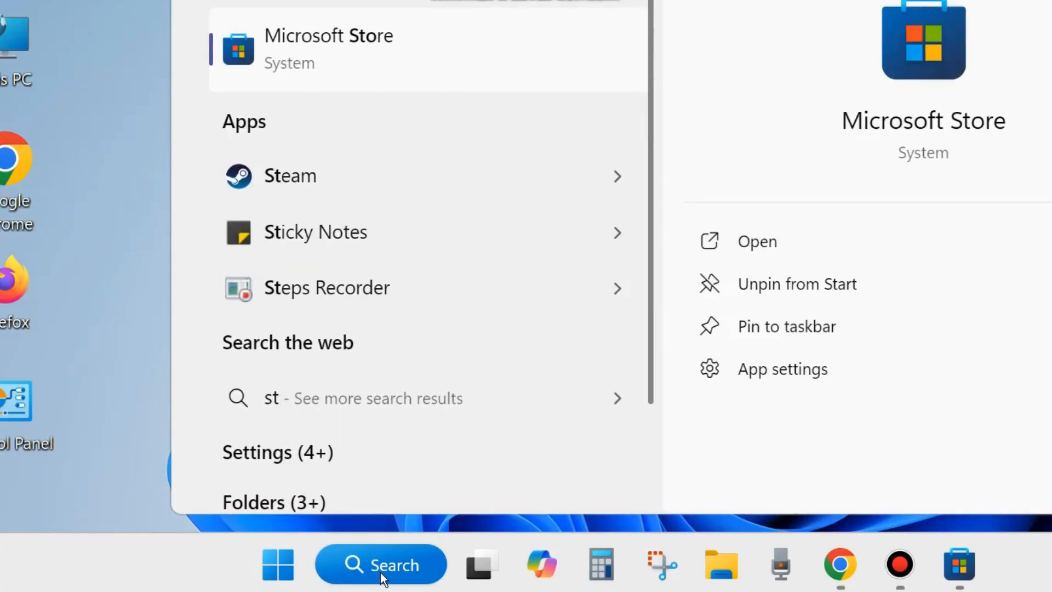
type("ore tr")
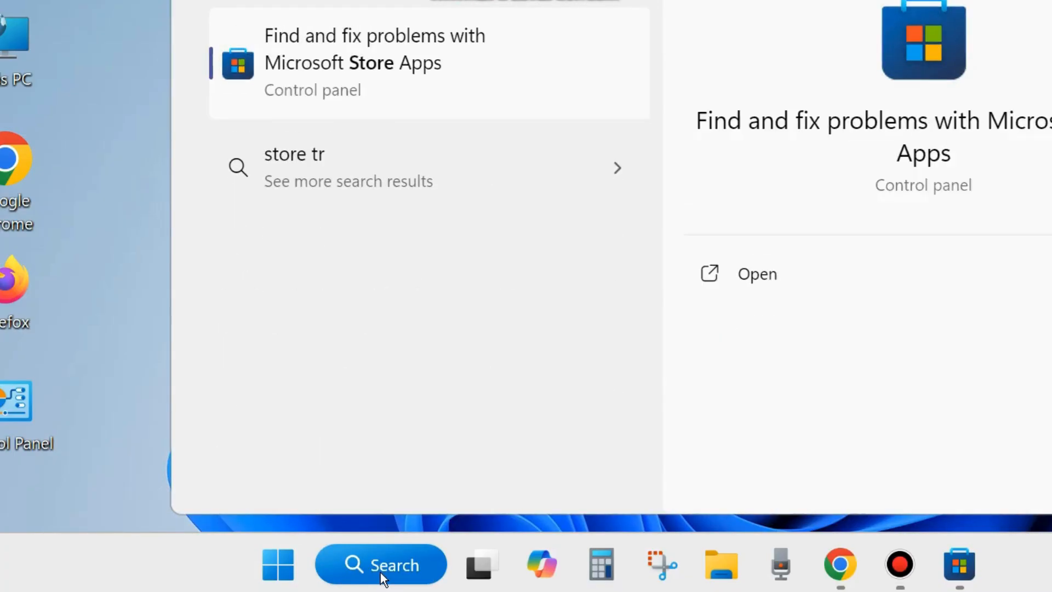
type("ouble")
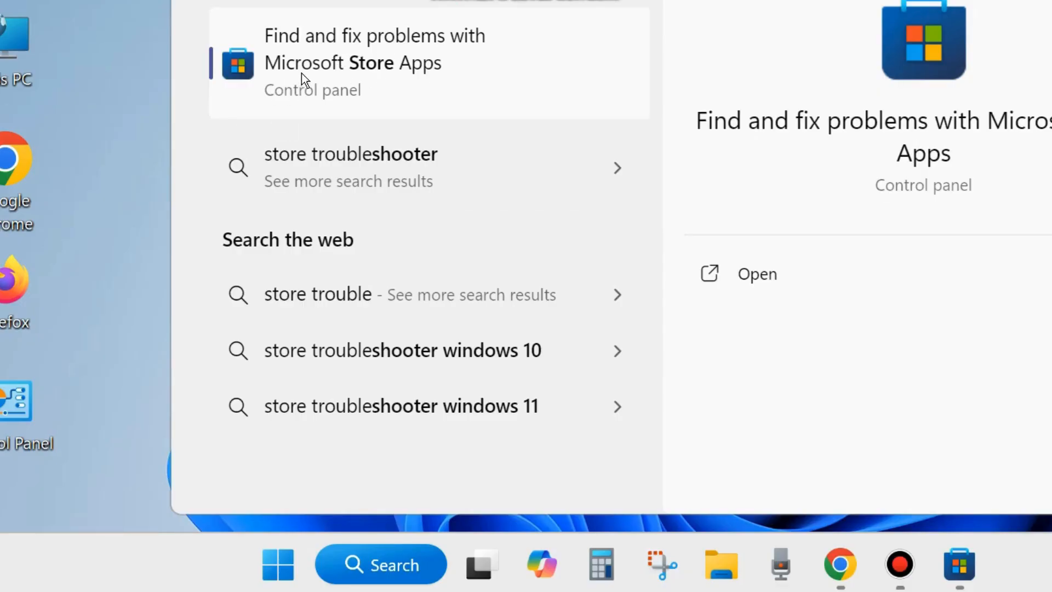
left_click(753, 276)
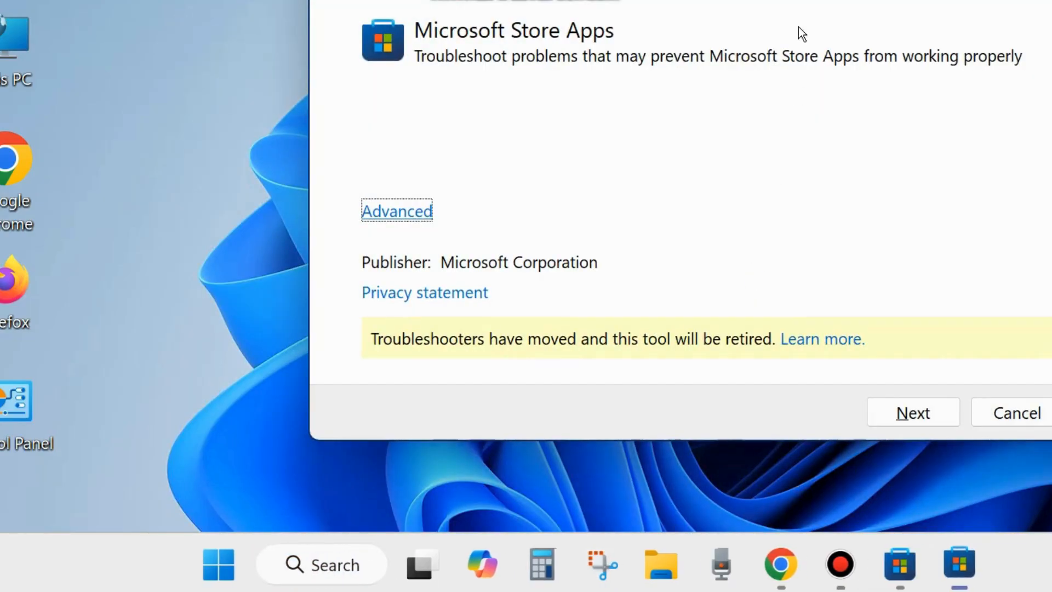
Step: Show the troubleshooter's advanced options, run it with repairs applied automatically, and close it
left_click_drag(786, 0, 617, 14)
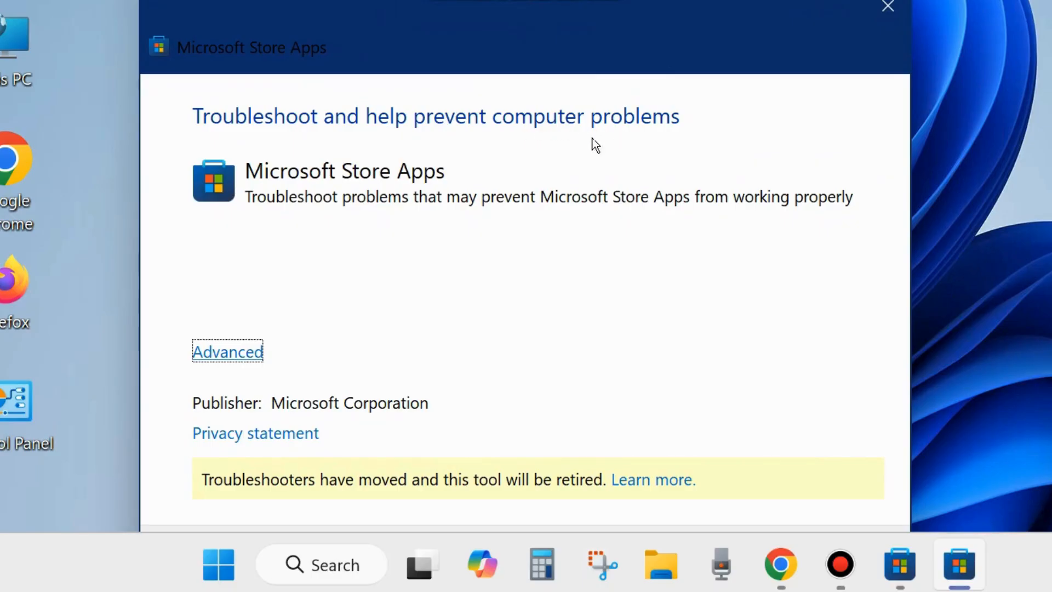
left_click(220, 358)
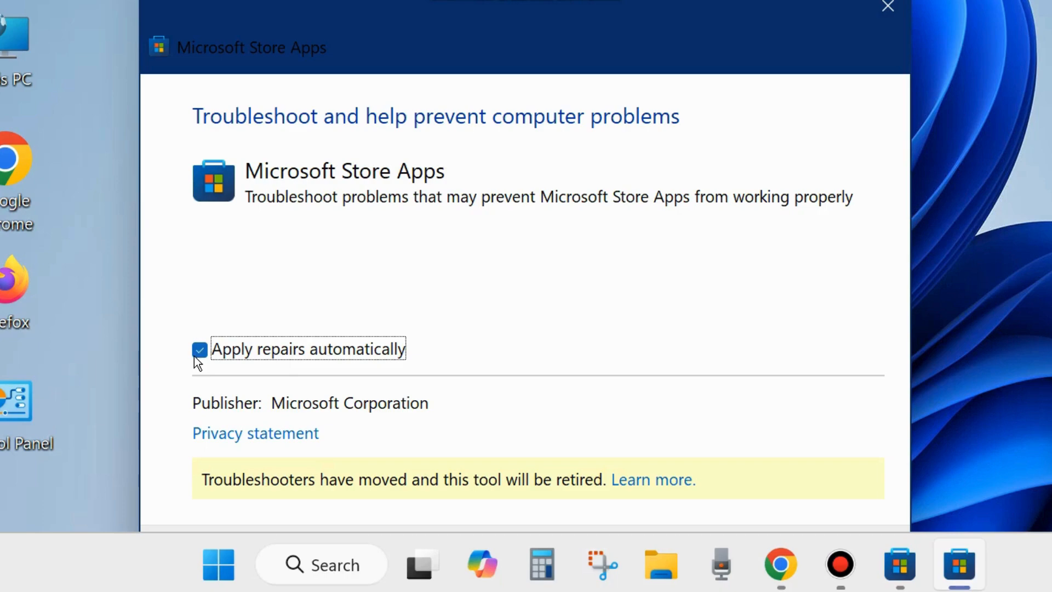
left_click_drag(537, 40, 539, 0)
left_click(739, 455)
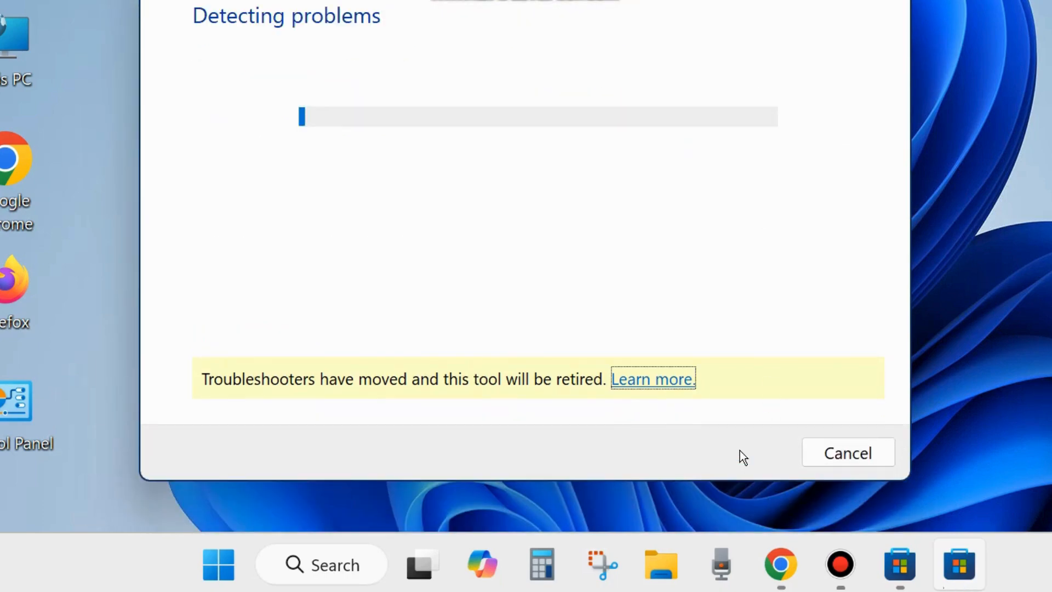
left_click_drag(540, 0, 558, 17)
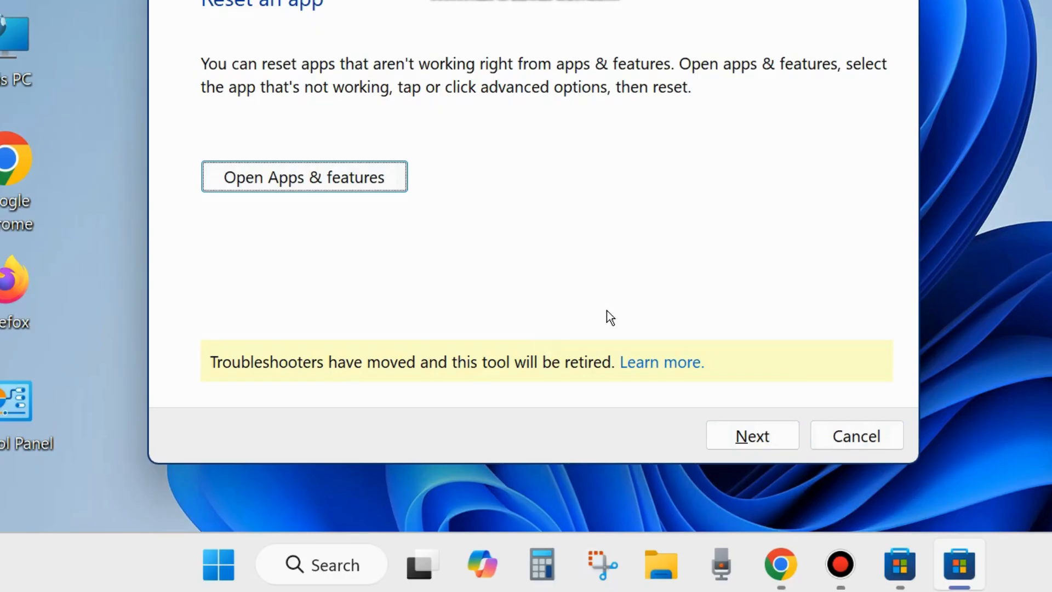
left_click(900, 1)
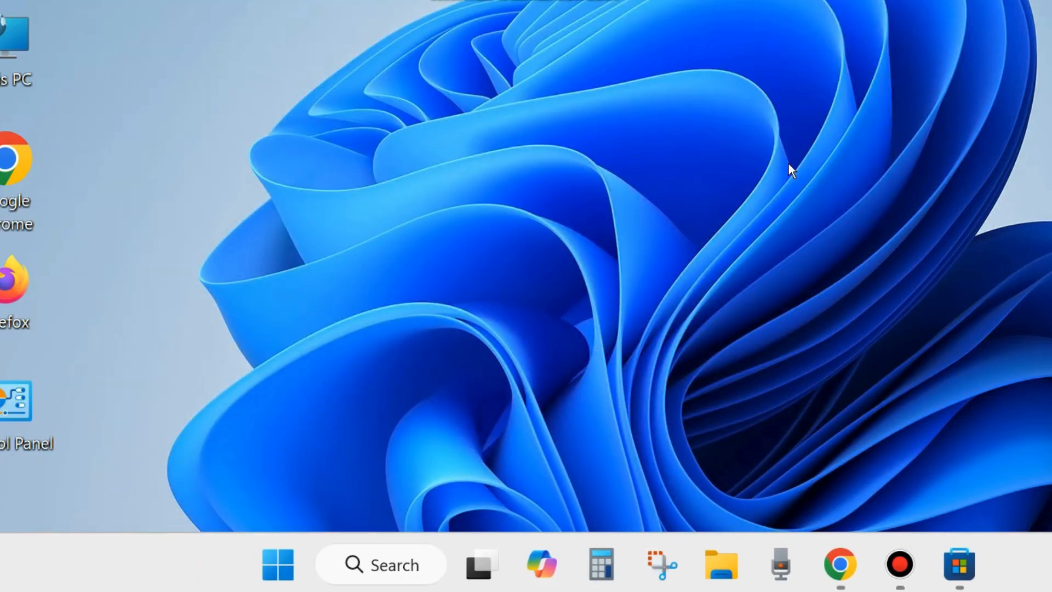
Step: Open Windows Settings and go to the Installed apps page under Apps
right_click(279, 575)
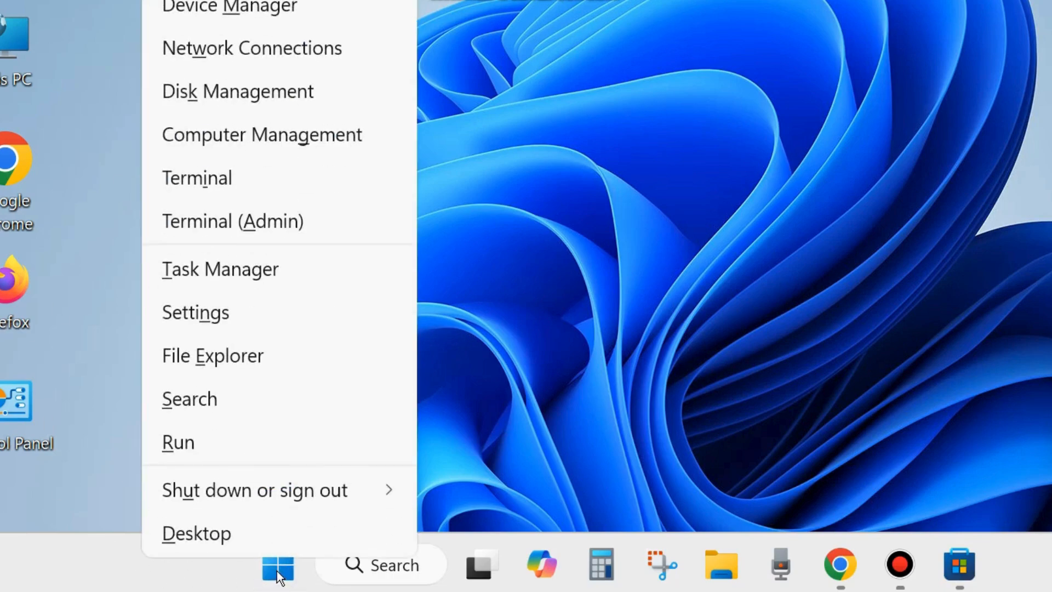
left_click(208, 313)
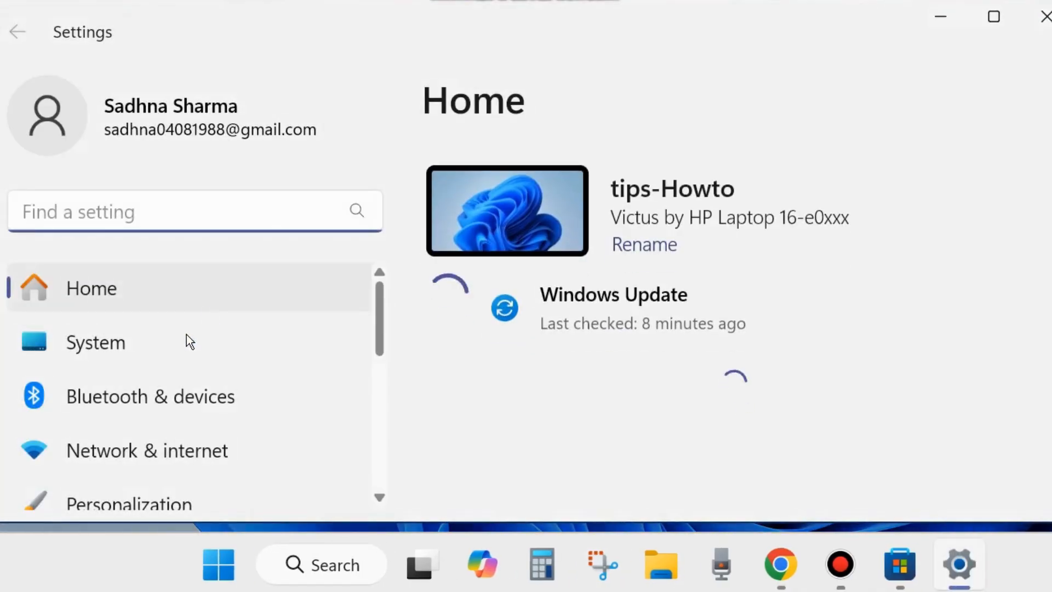
scroll(134, 425, "down", 3)
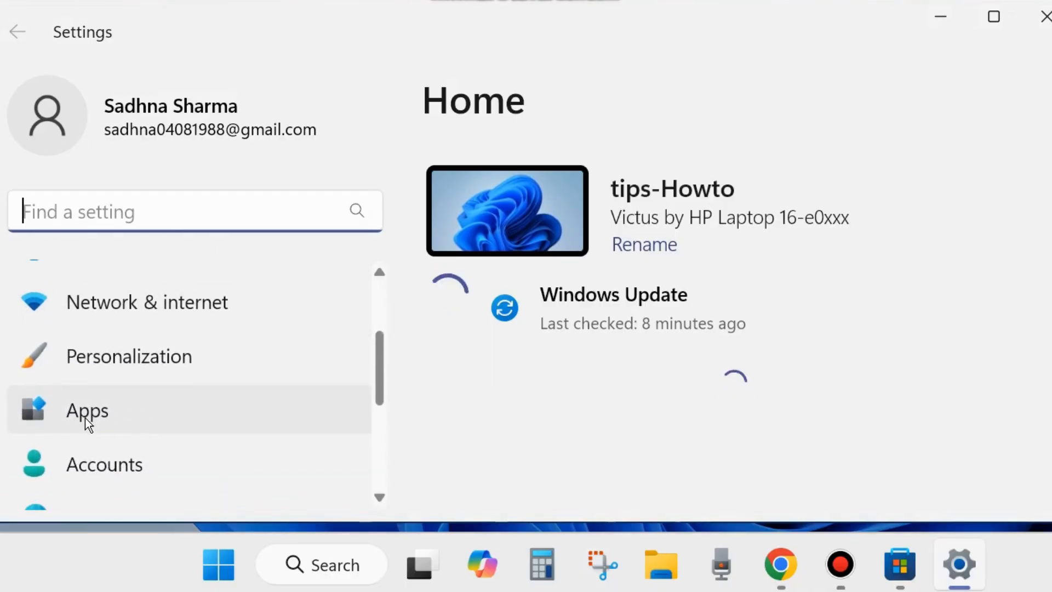
left_click(85, 417)
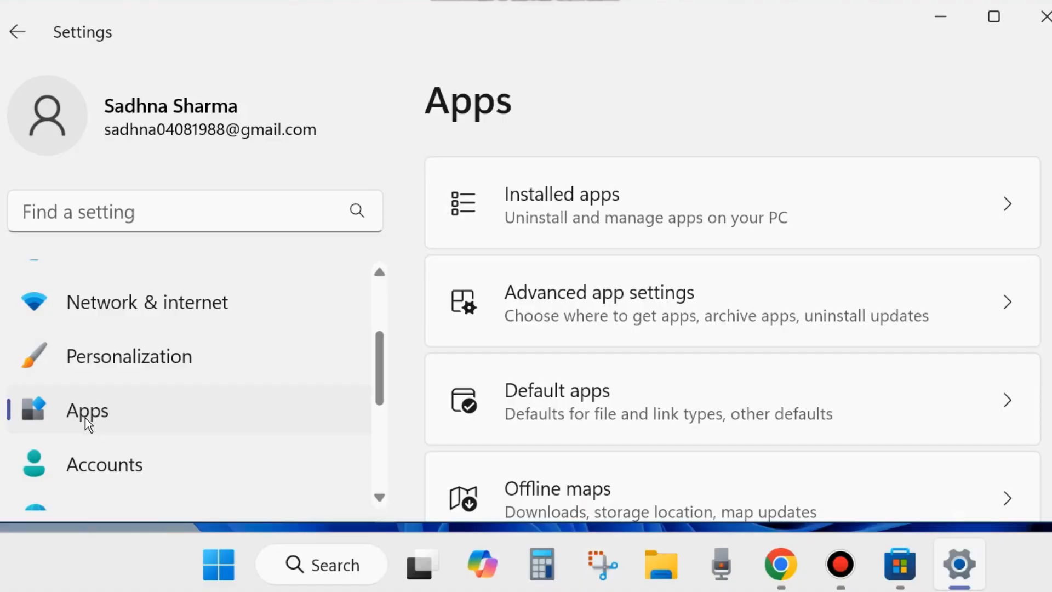
left_click(560, 207)
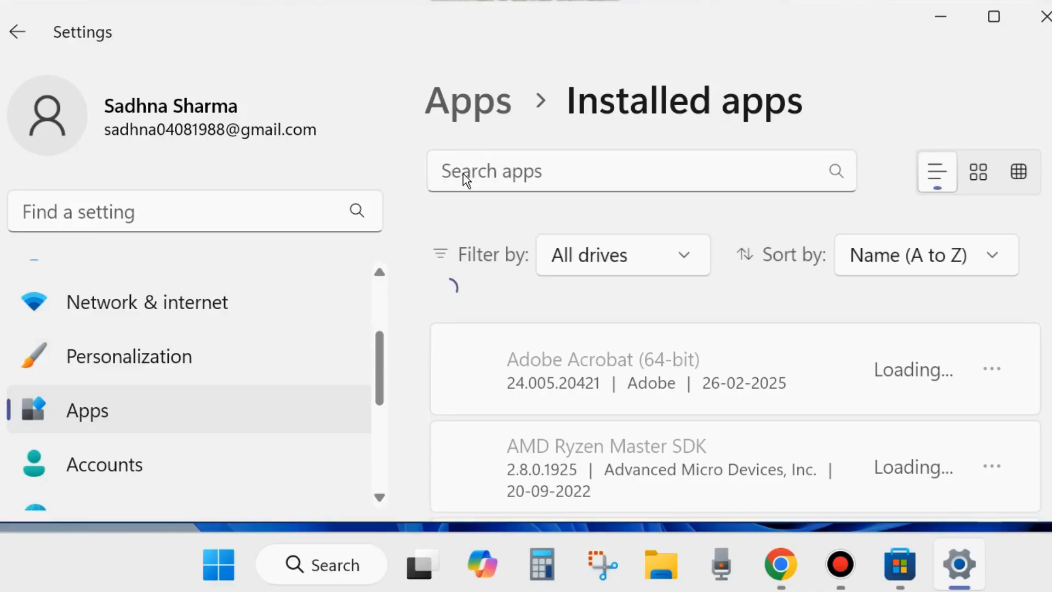
Step: Search the installed apps for "store", look over the result and related settings, and close Settings
left_click(463, 174)
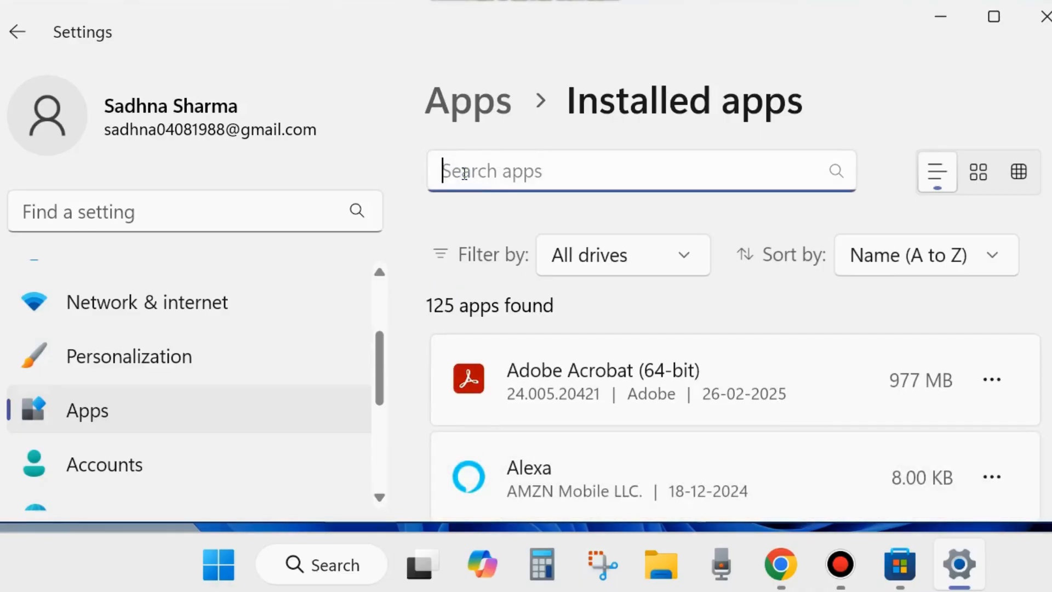
type("st")
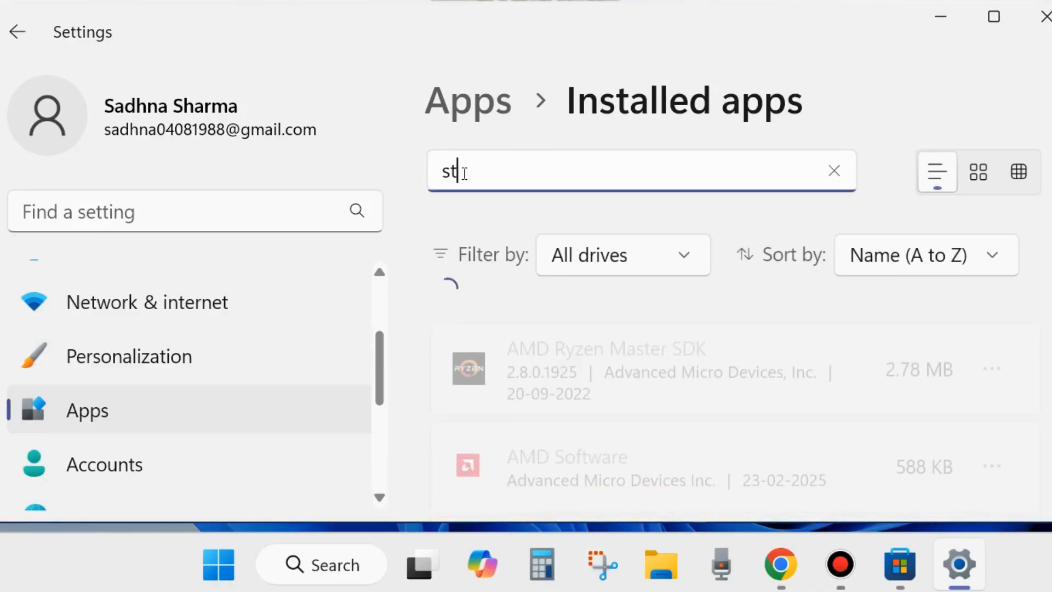
type("ore")
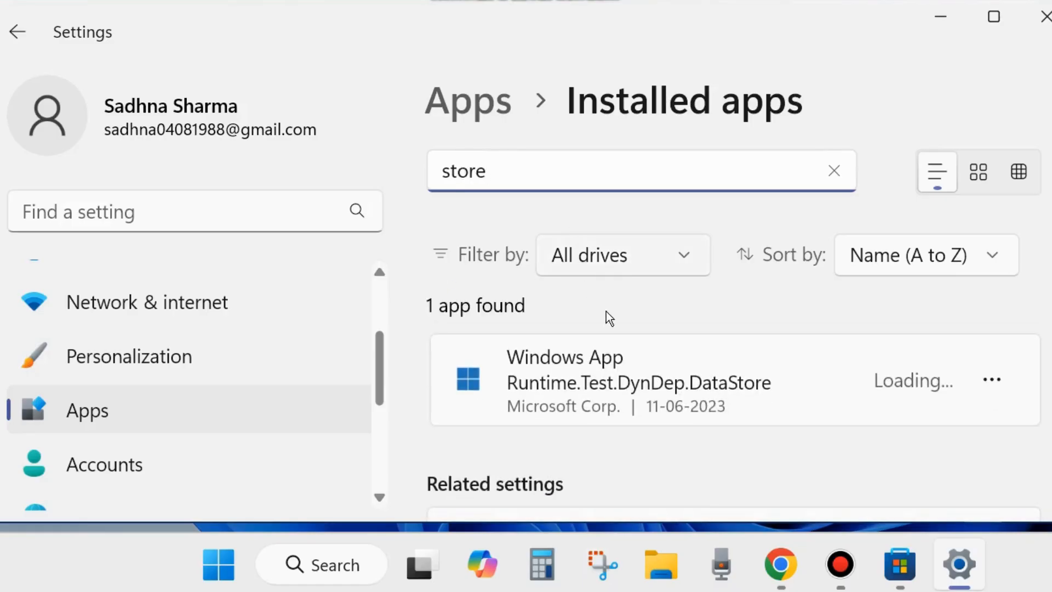
scroll(743, 388, "down", 6)
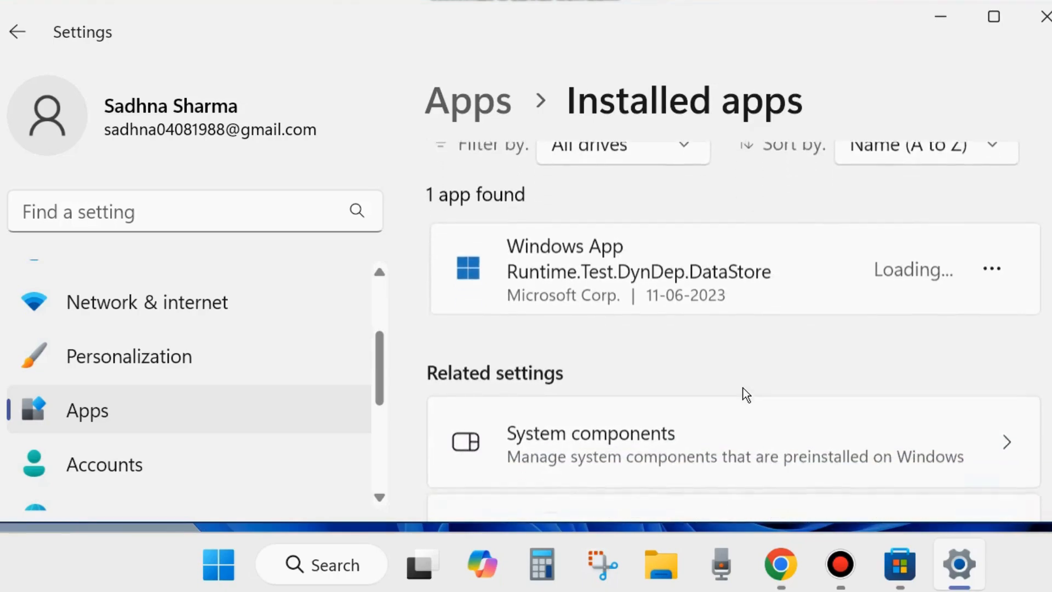
scroll(743, 388, "up", 6)
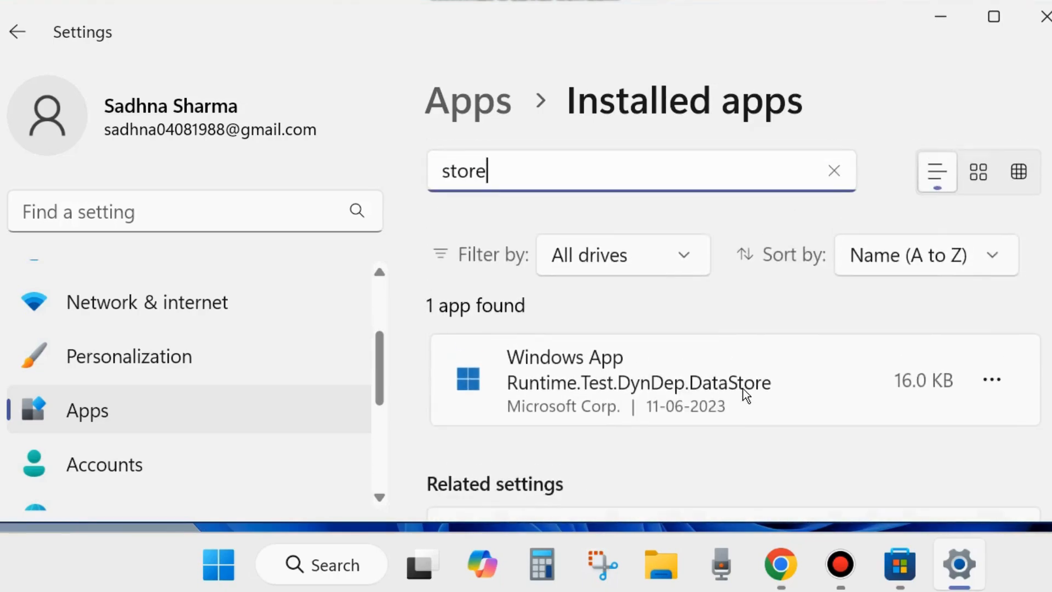
left_click(1045, 17)
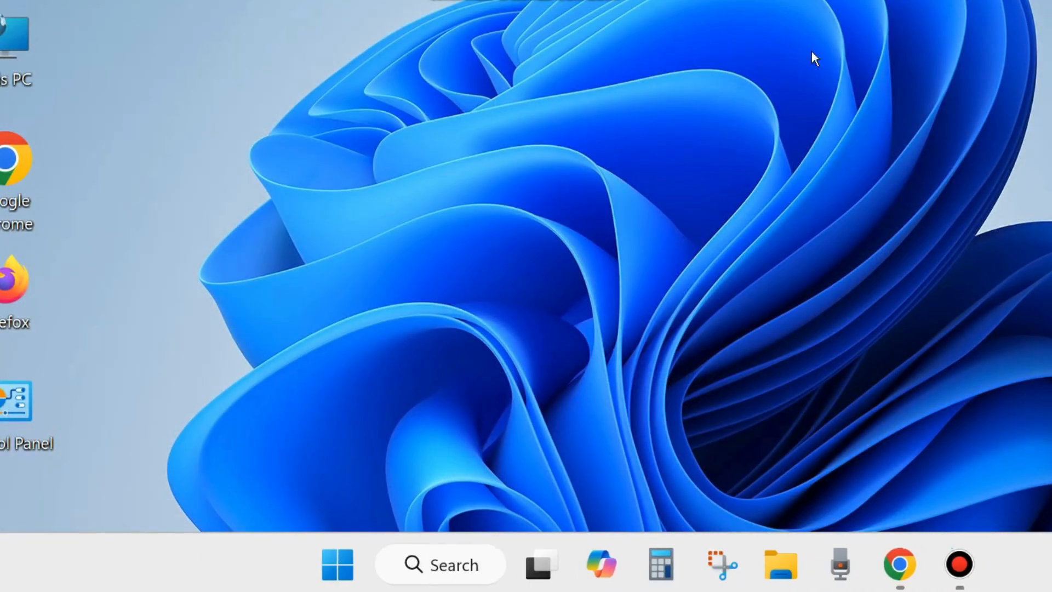
Step: Open Microsoft Store through a Windows search for "store"
left_click(447, 561)
type("s")
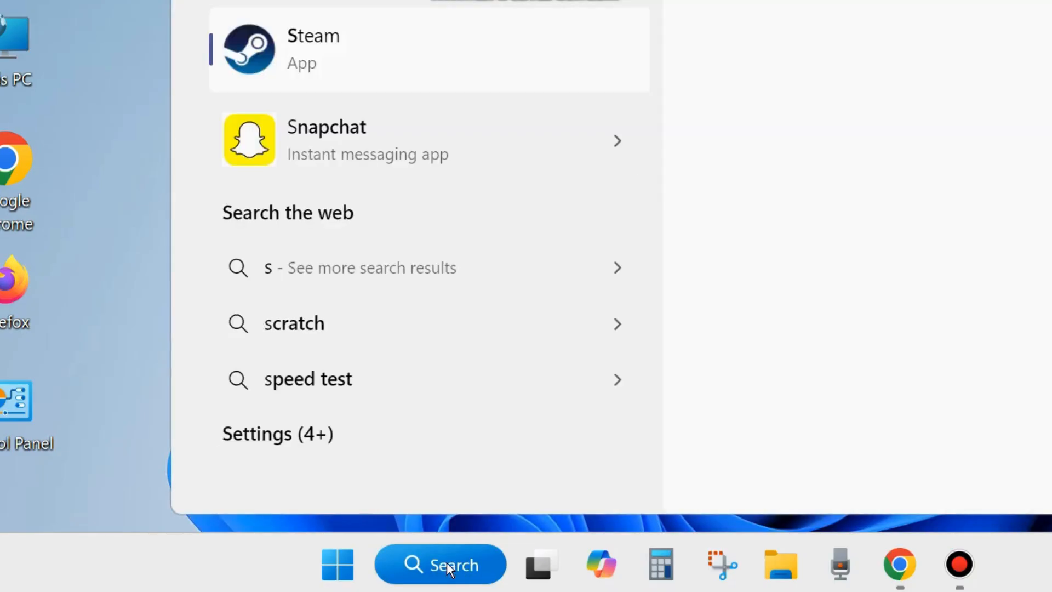
type("tore")
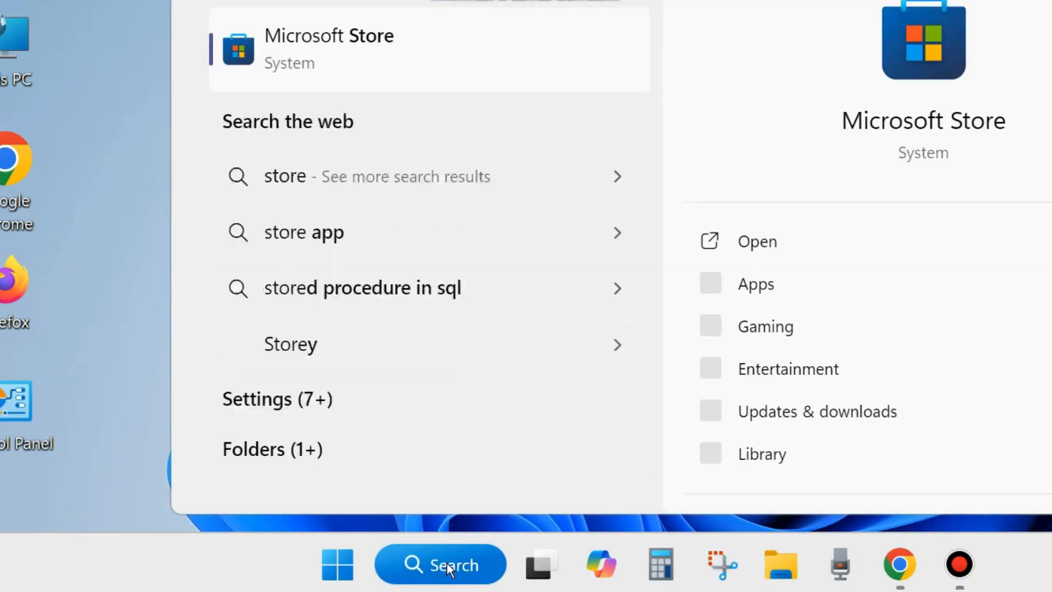
mouse_move(540, 565)
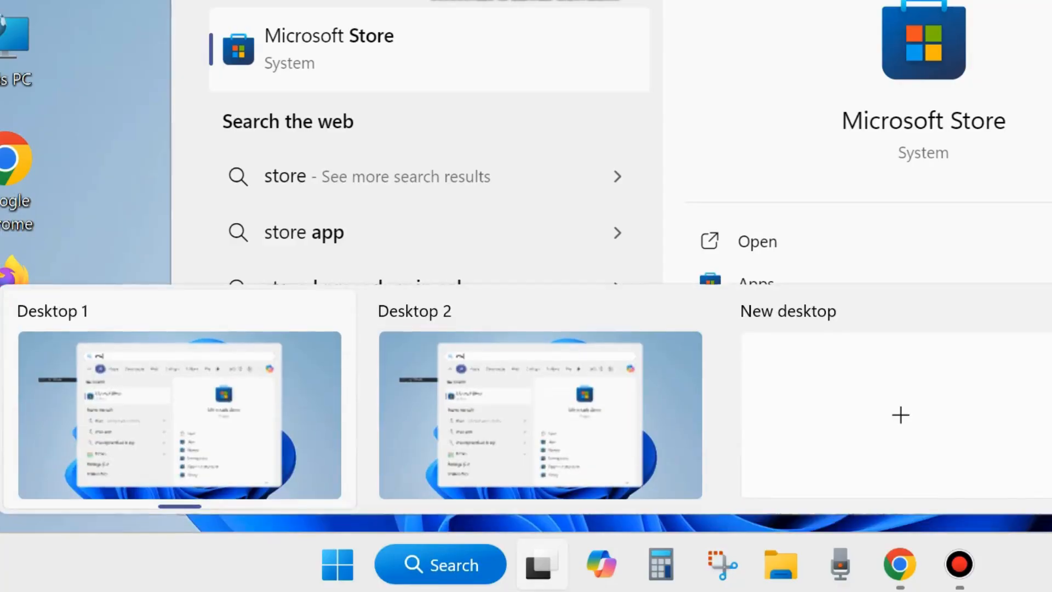
left_click(752, 241)
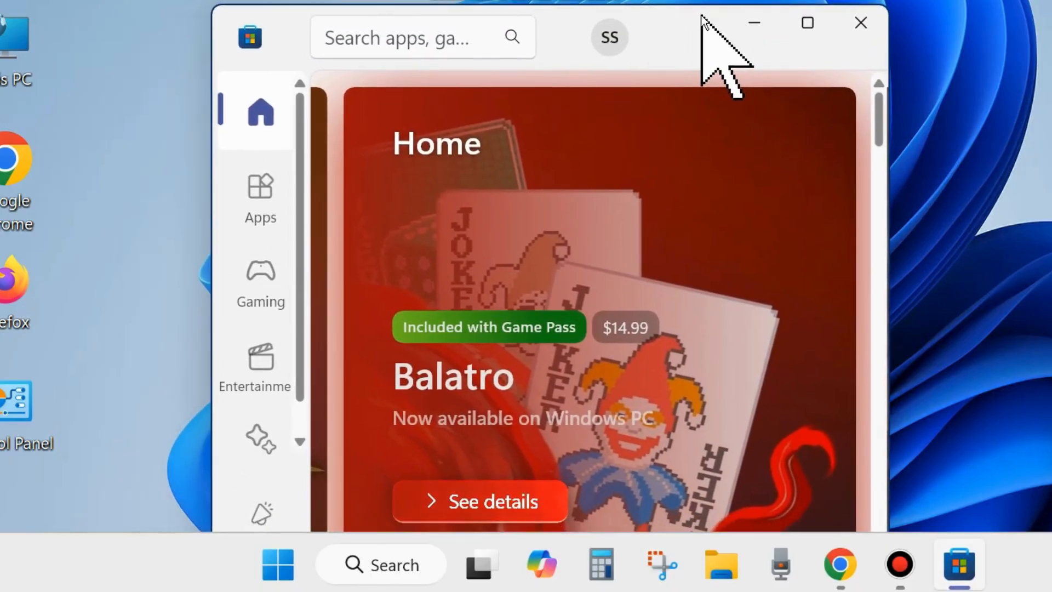
Step: Check the app updates option in Microsoft Store's own settings, and minimize the Store window
left_click(608, 39)
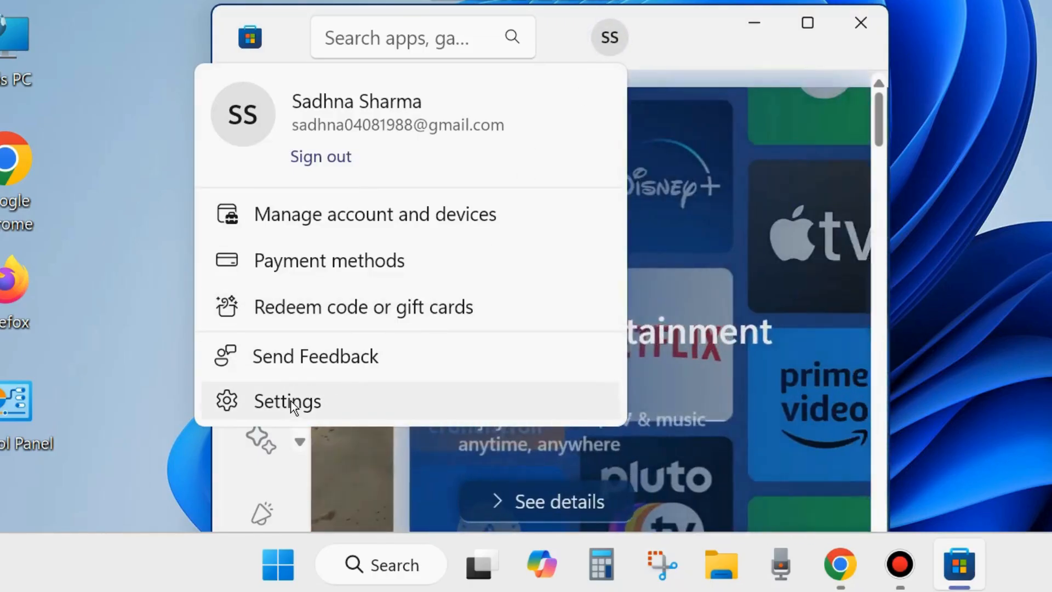
left_click(291, 403)
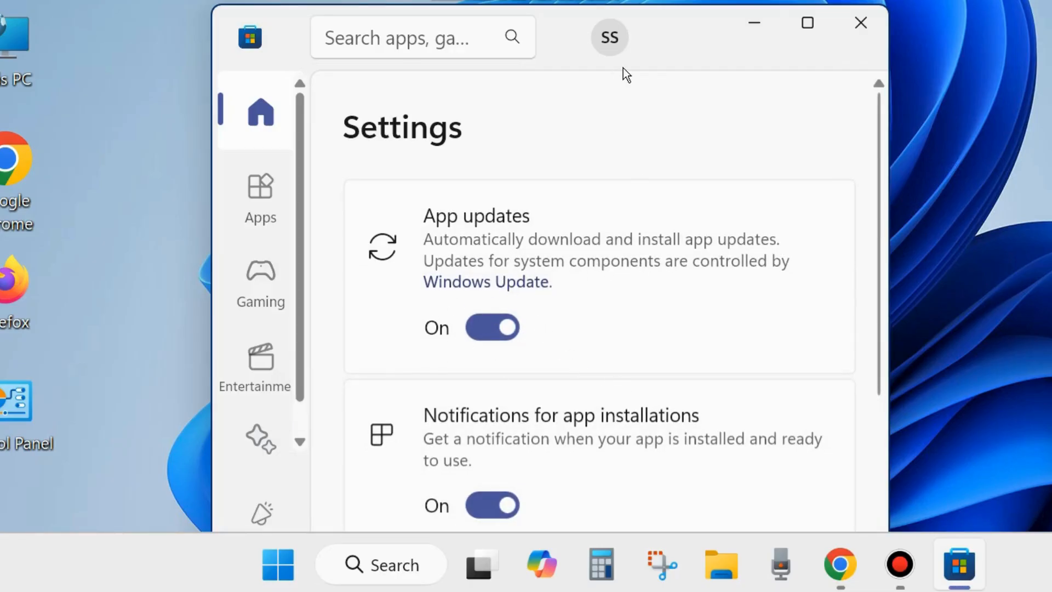
left_click_drag(686, 42, 734, 59)
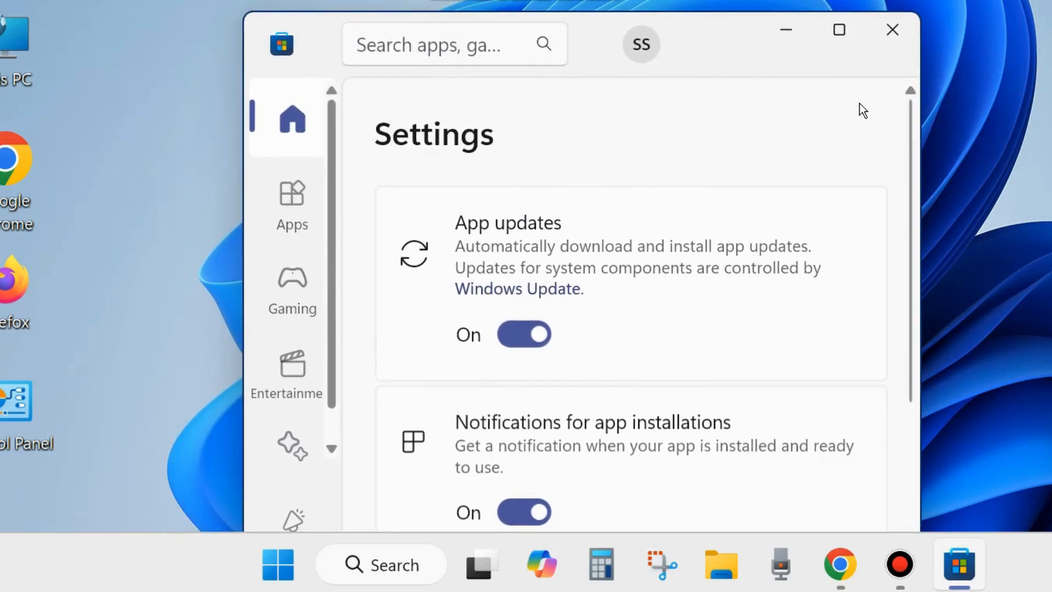
left_click(787, 28)
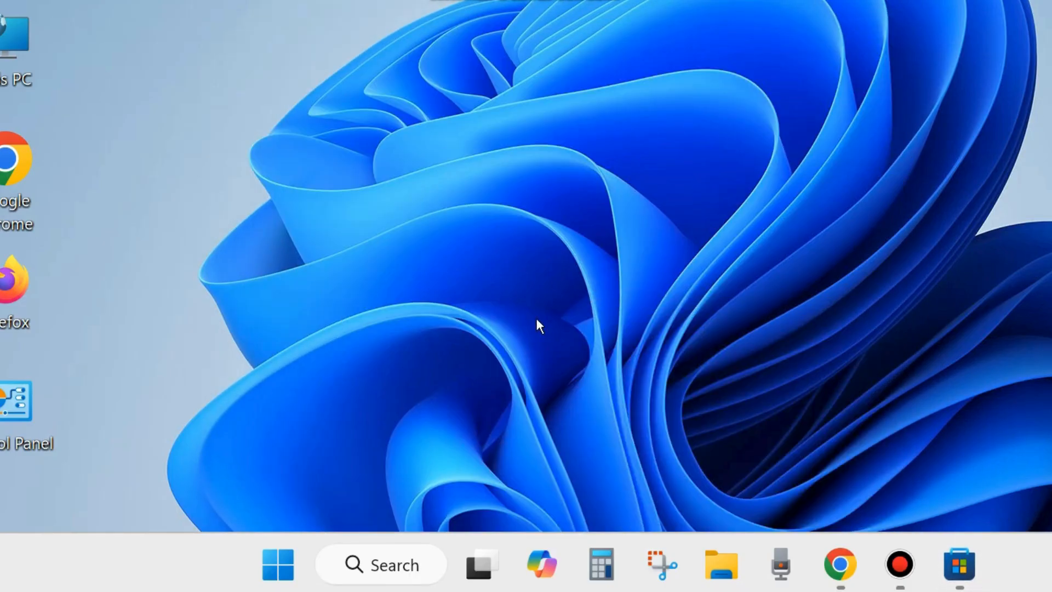
Step: Open the Windows Update page in Windows Settings, review the pending update and more options, and close Settings
right_click(274, 568)
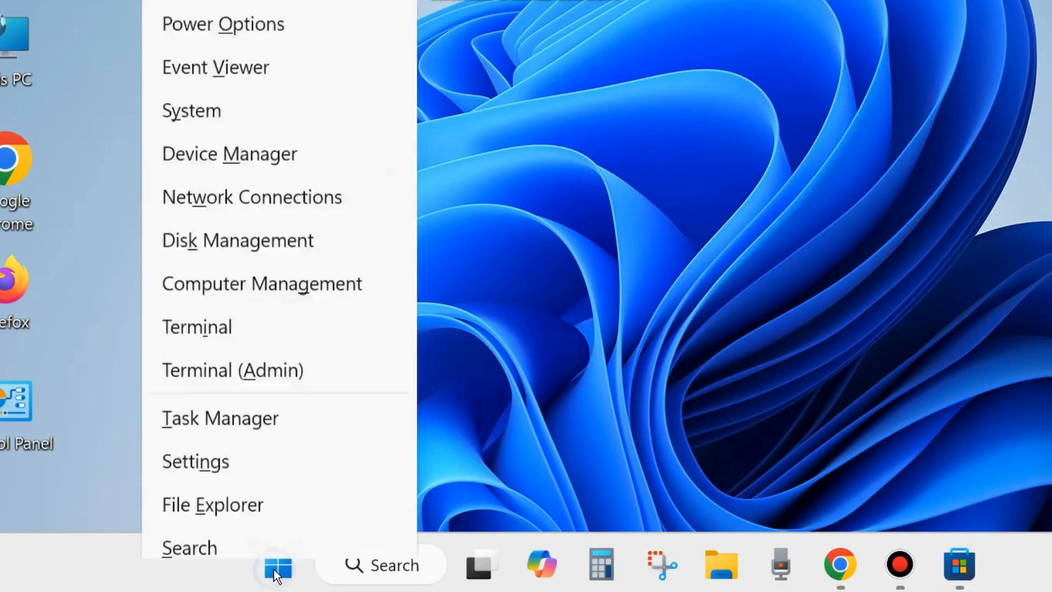
left_click(195, 316)
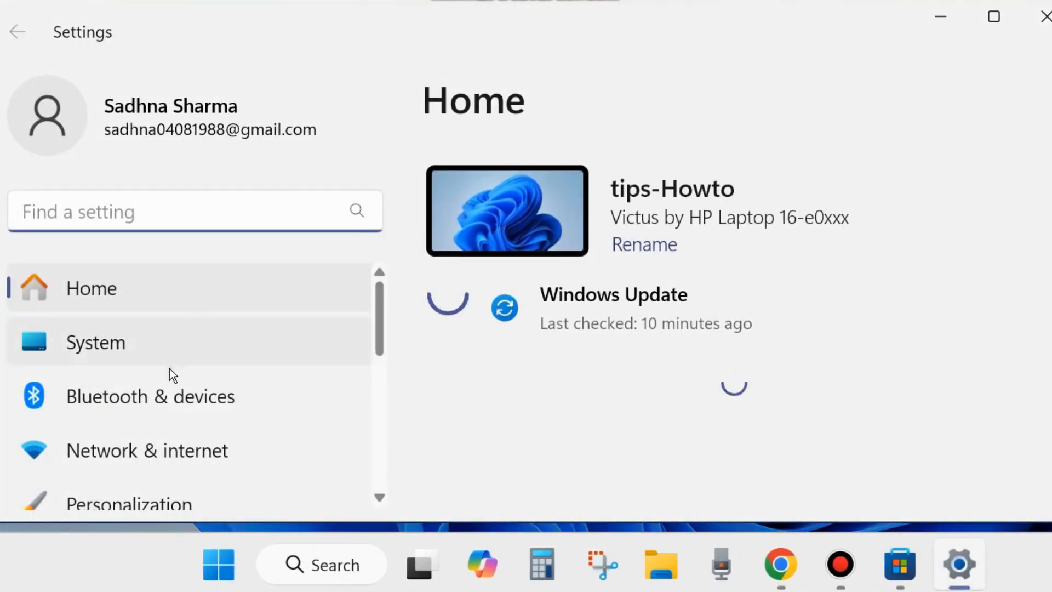
scroll(178, 417, "down", 5)
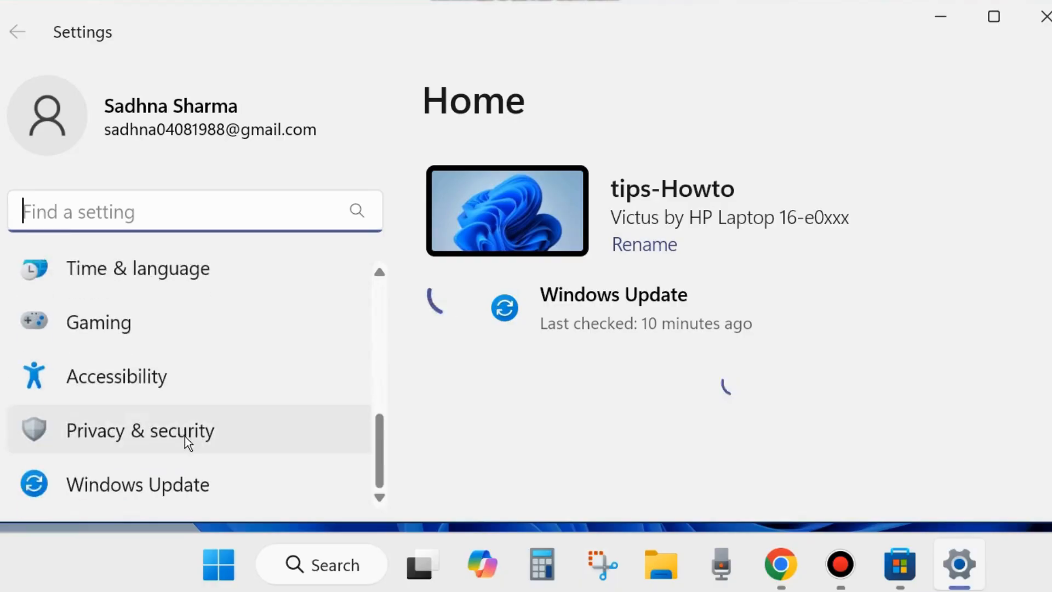
left_click(152, 485)
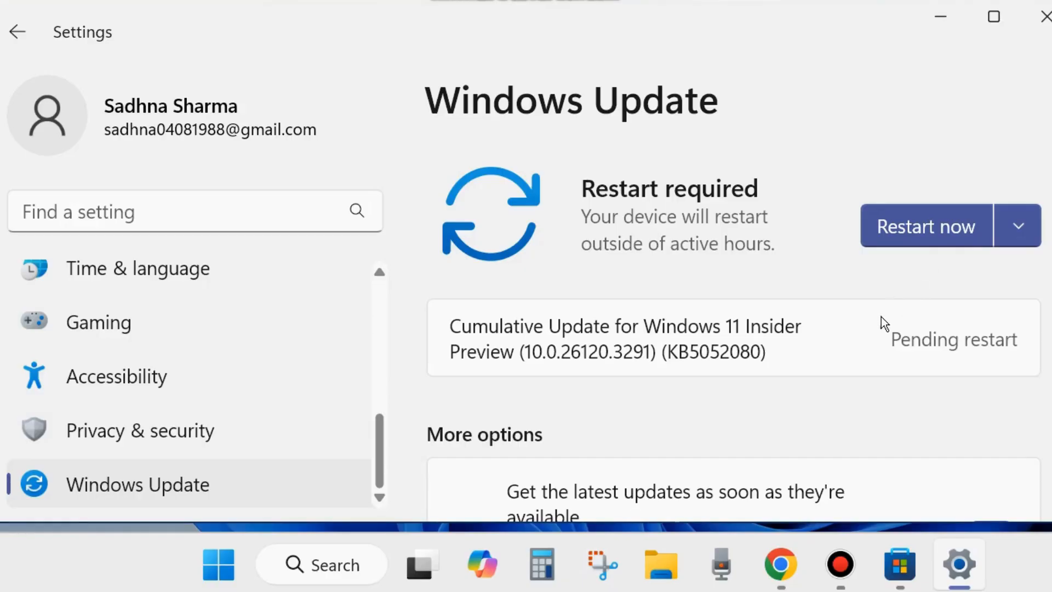
scroll(881, 322, "down", 8)
scroll(876, 335, "up", 8)
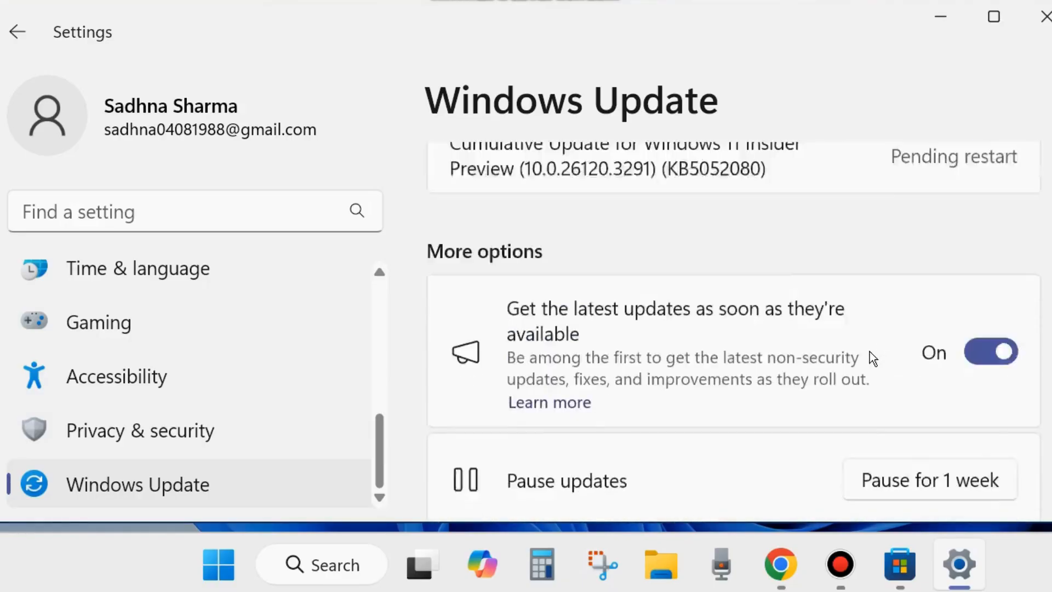
left_click(1045, 23)
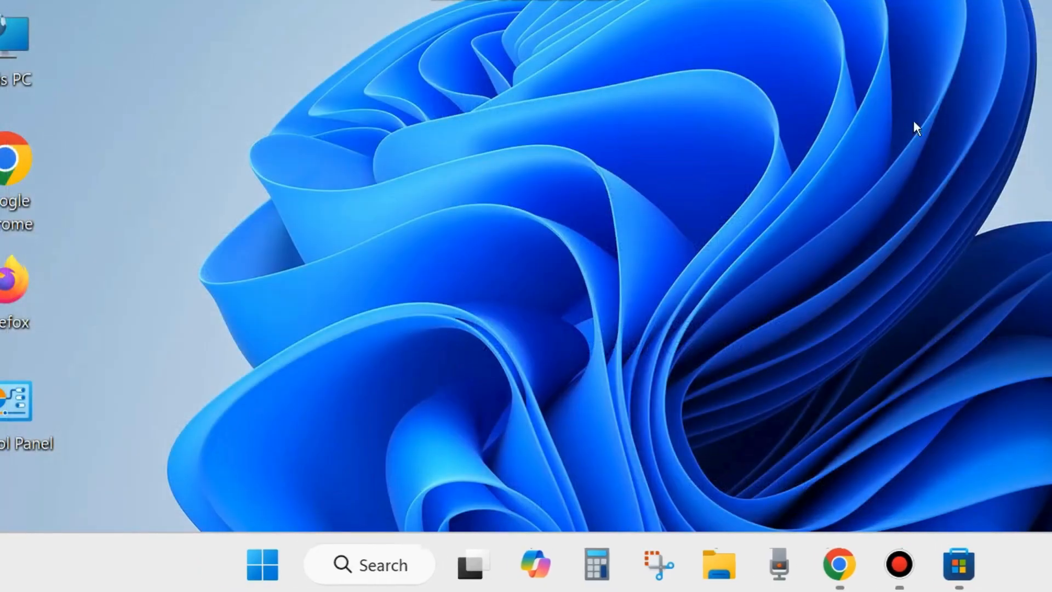